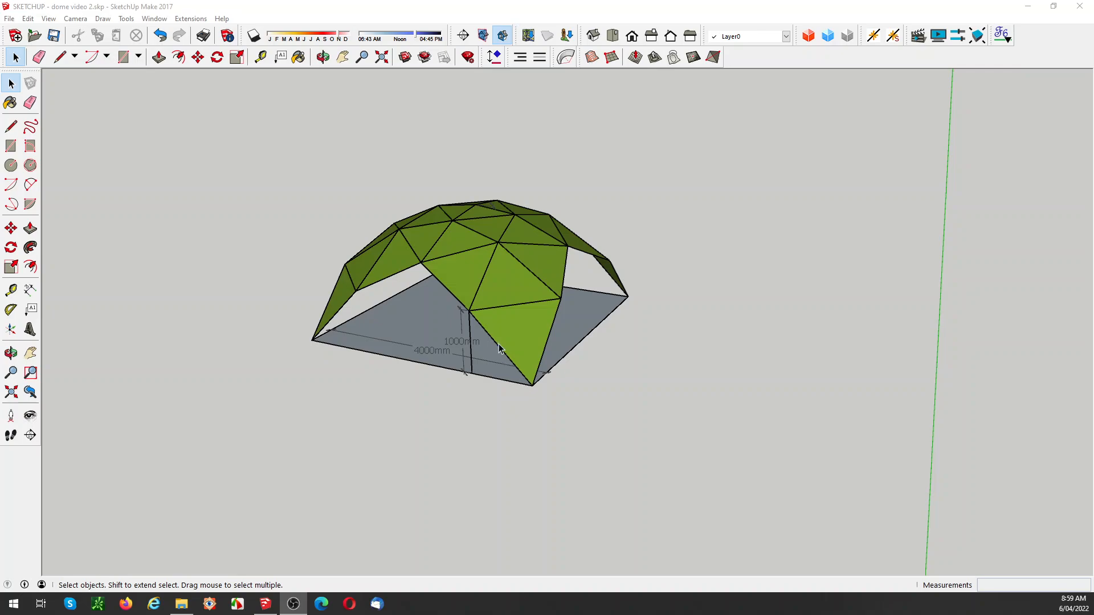
# Step: Measure the edge lengths of the front dome triangles from their shared vertex above the upright, using the Line tool
pyautogui.press('o')
pyautogui.moveTo(452, 330); pyautogui.dragTo(487, 329)
pyautogui.press('space')
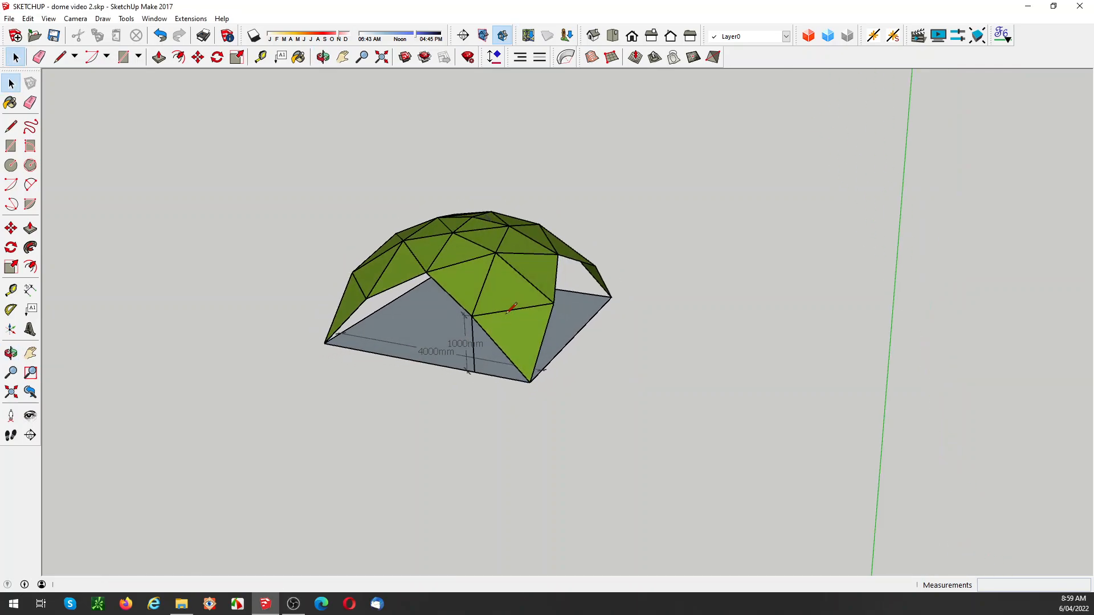
pyautogui.press('l')
pyautogui.click(471, 315)
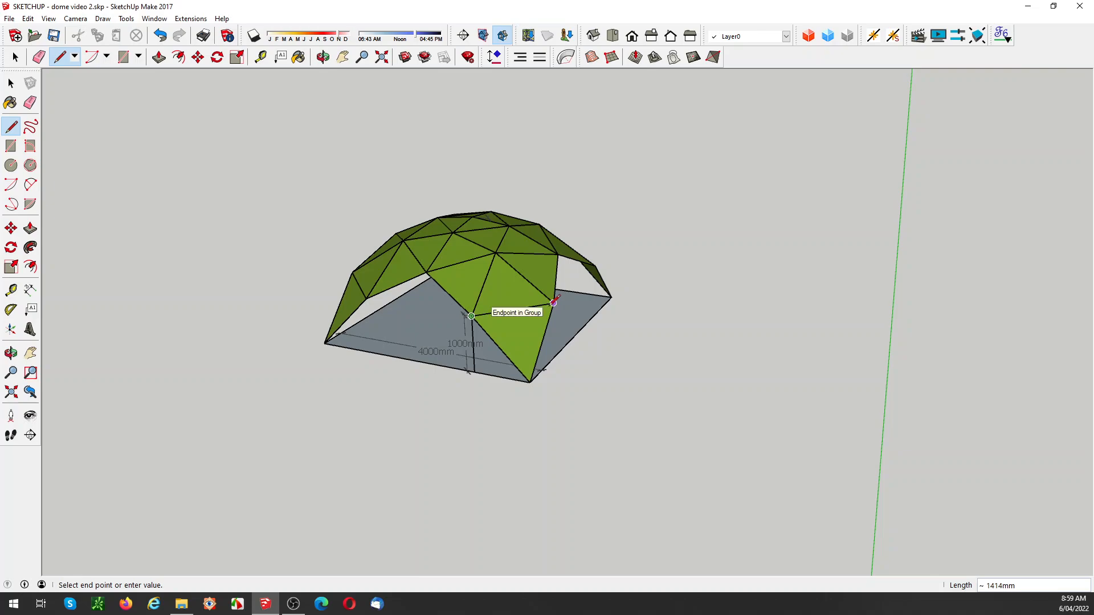
pyautogui.click(500, 256)
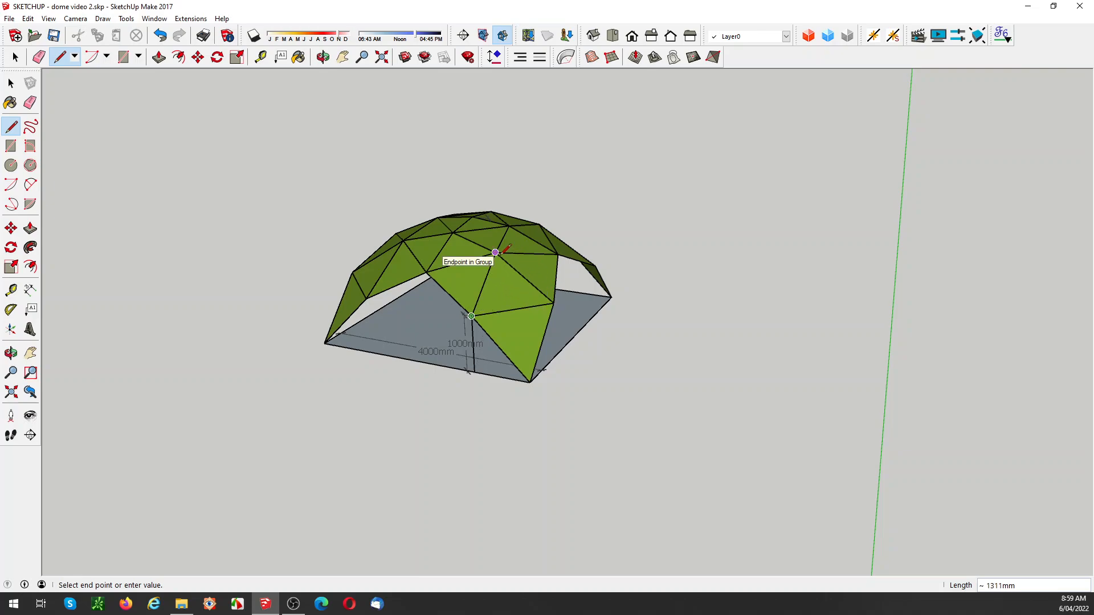
pyautogui.press('space')
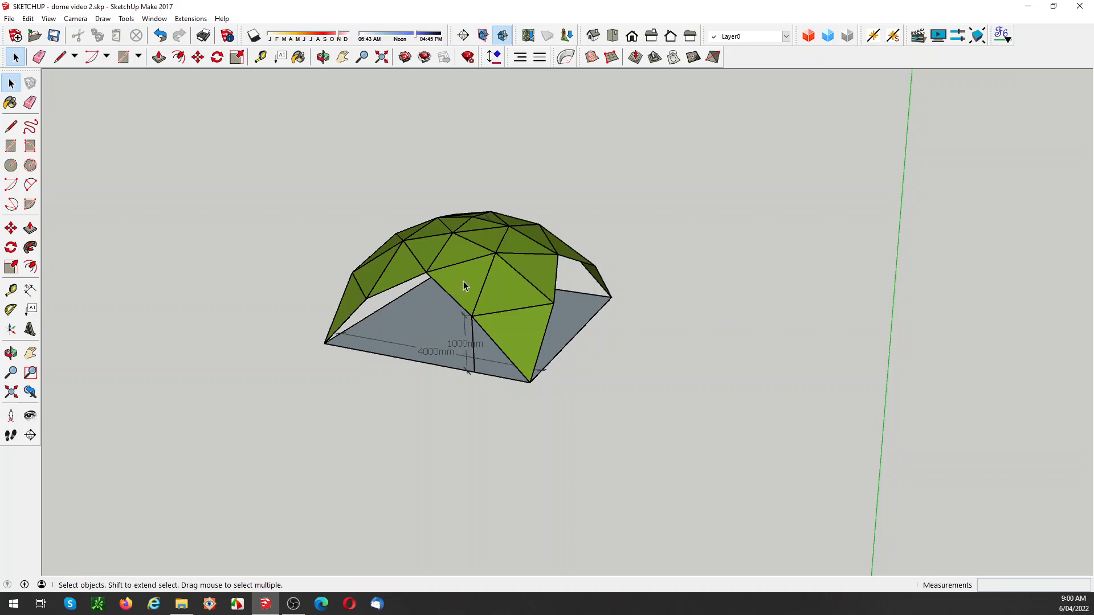
pyautogui.moveTo(463, 285)
pyautogui.mouseDown(button='middle')
pyautogui.moveTo(481, 274)
pyautogui.moveTo(465, 292)
pyautogui.mouseUp(button='middle')
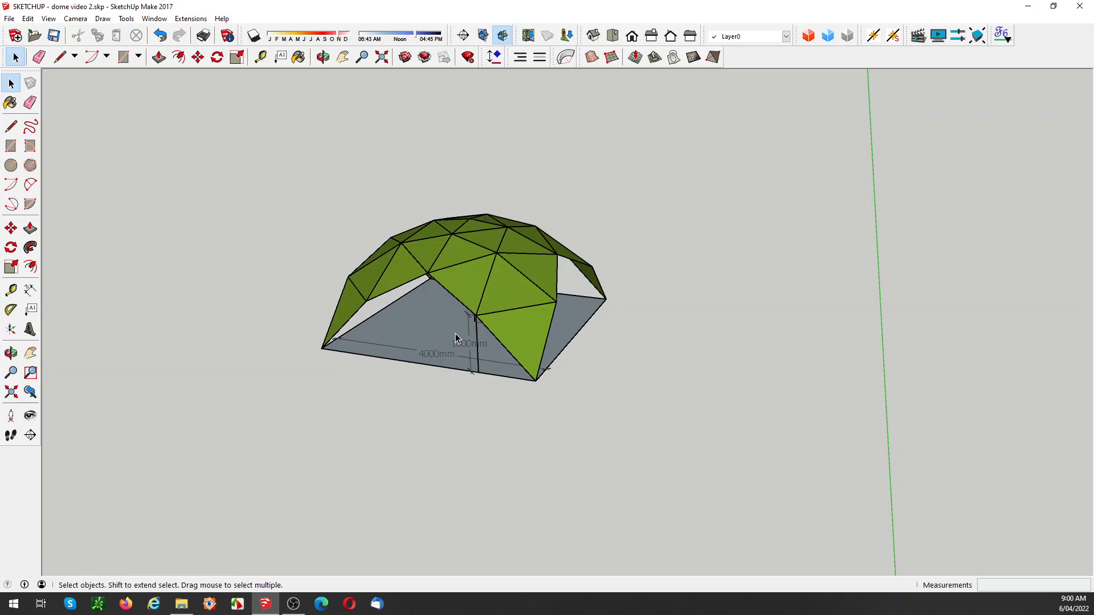
pyautogui.moveTo(438, 335); pyautogui.dragTo(500, 354, button='middle')
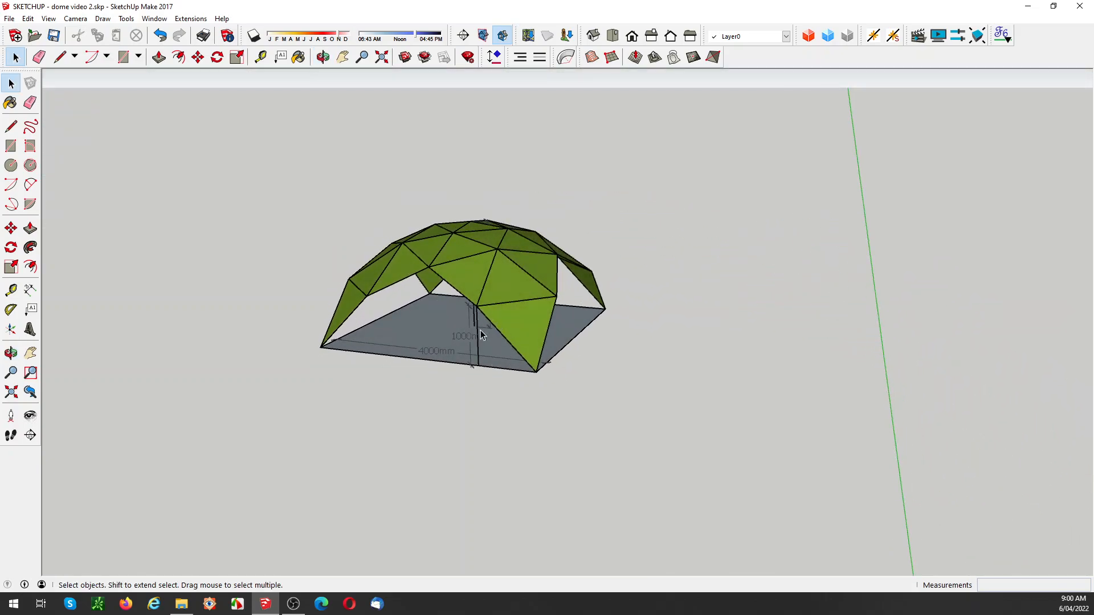
pyautogui.scroll(3, 481, 330)
pyautogui.moveTo(491, 282); pyautogui.dragTo(466, 285, button='middle')
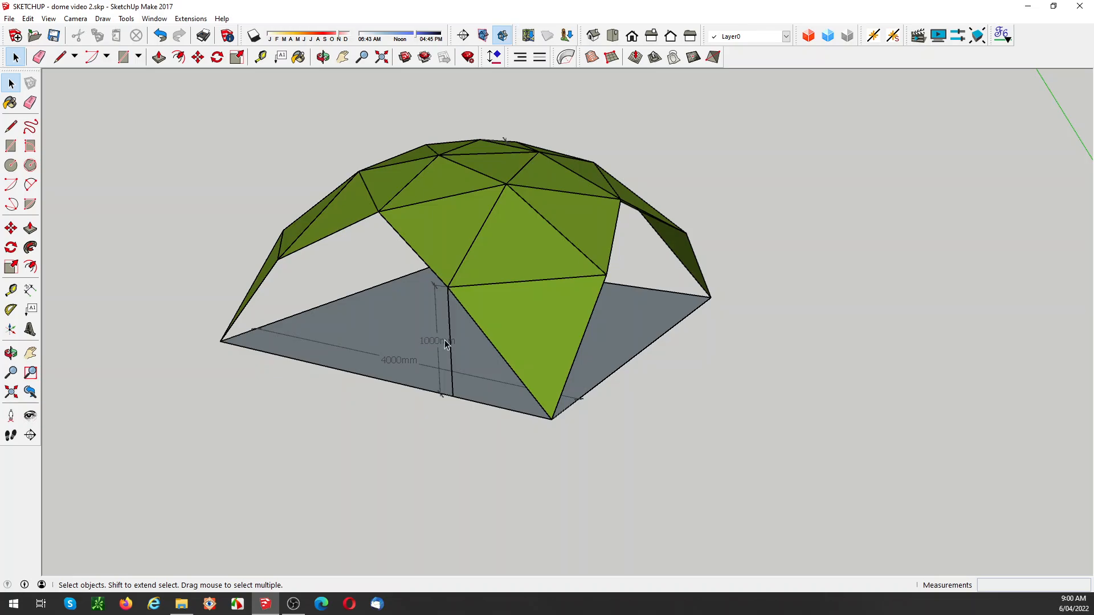
# Step: Scale the whole dome model, including its base and dimensions, uniformly by a factor of 2 from a corner
pyautogui.moveTo(522, 319); pyautogui.dragTo(595, 330, button='middle')
pyautogui.moveTo(772, 168); pyautogui.dragTo(193, 377)
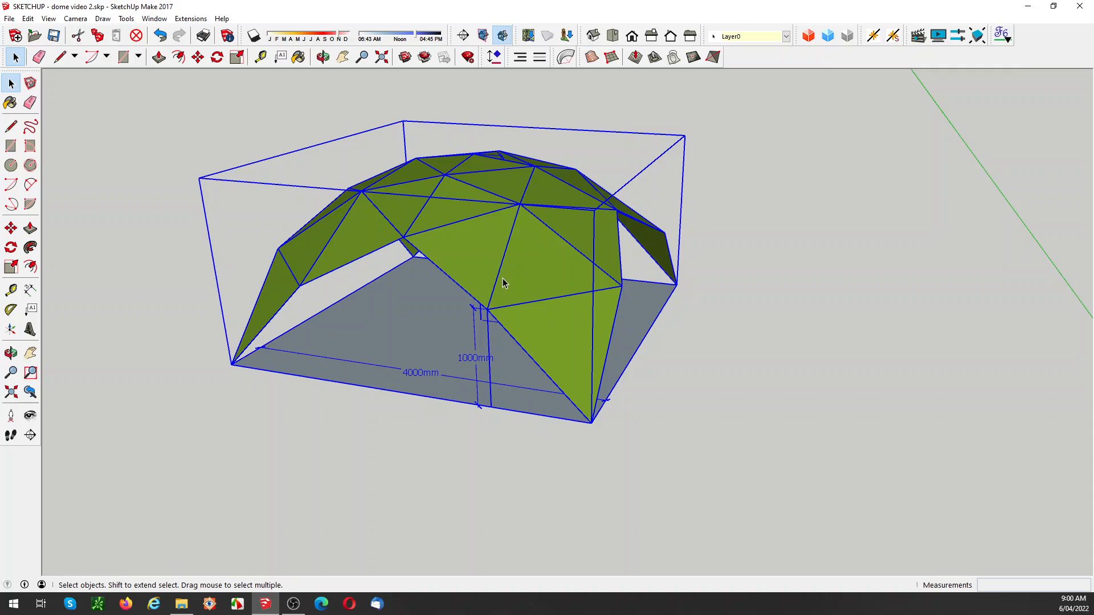
pyautogui.press('q')
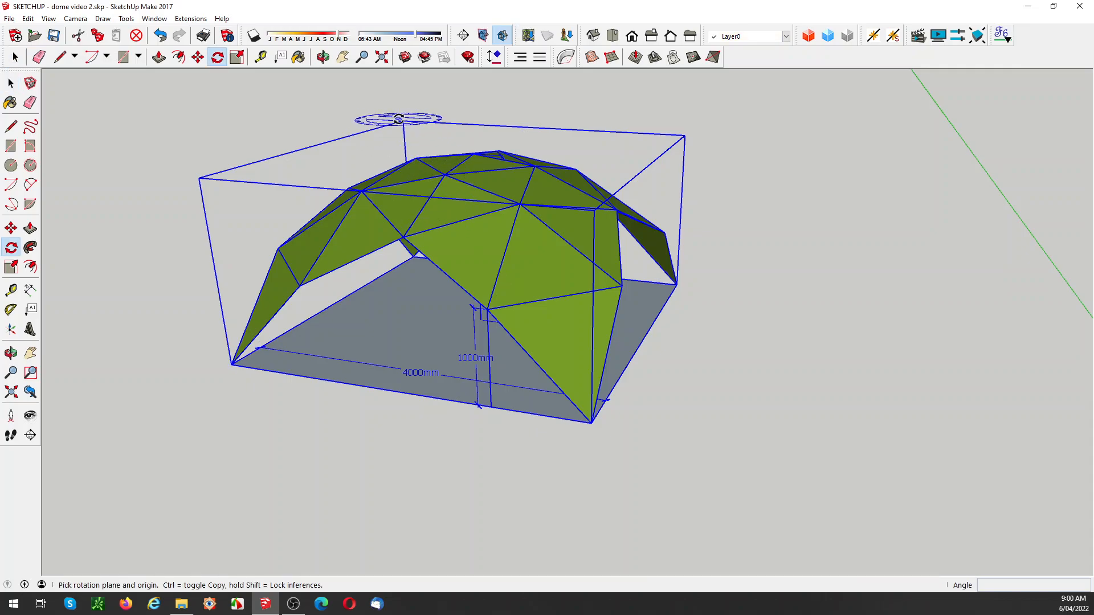
pyautogui.press('s')
pyautogui.moveTo(403, 121); pyautogui.dragTo(399, 116)
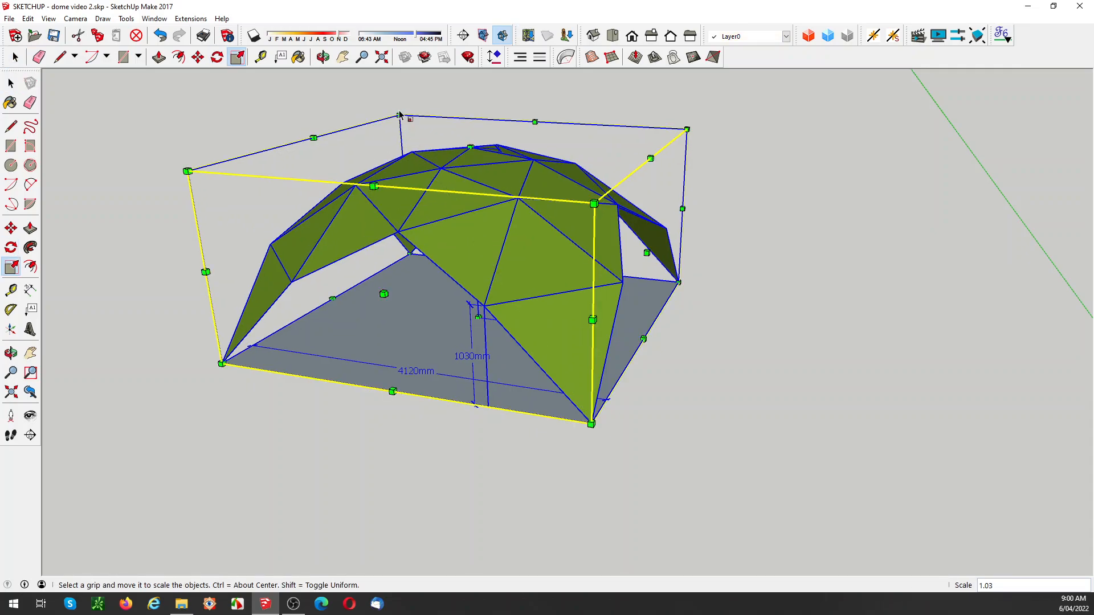
pyautogui.write('2')
pyautogui.press('Return')
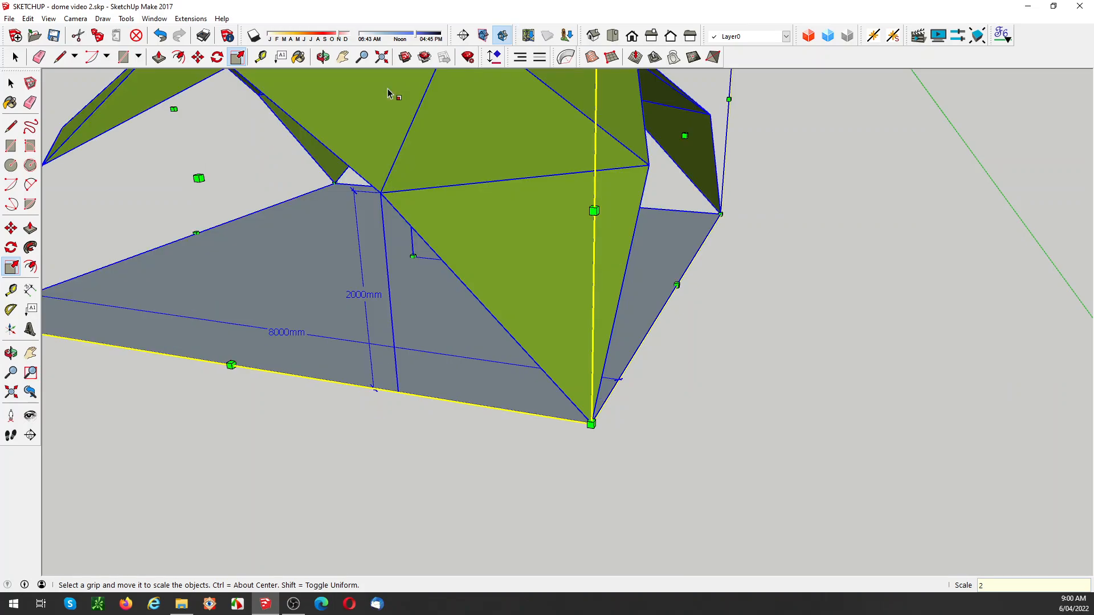
pyautogui.press('space')
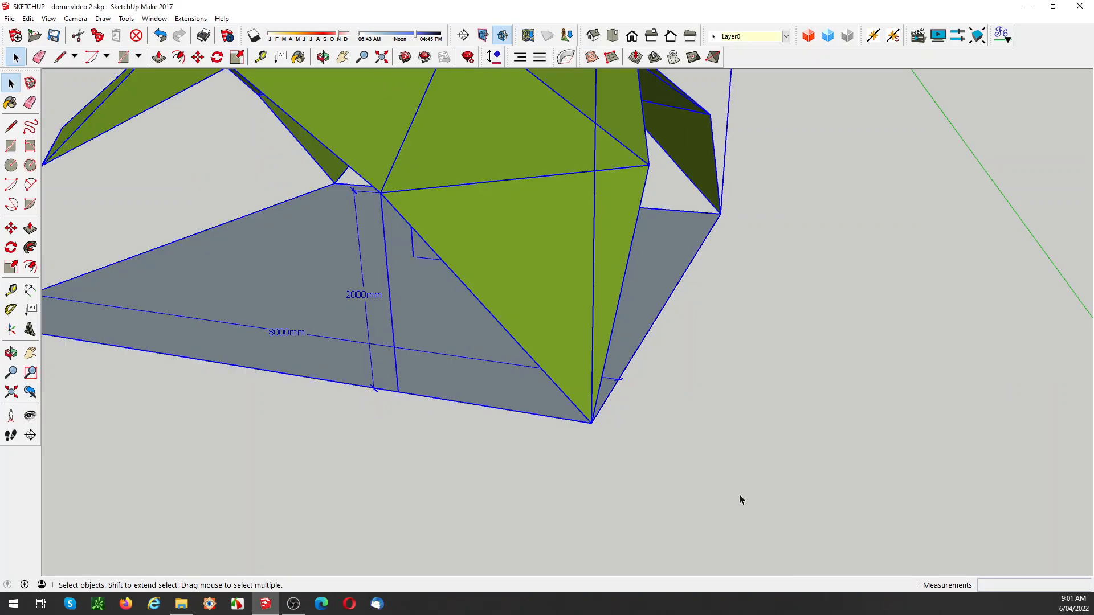
pyautogui.click(732, 484)
# Step: Examine the enlarged dome's base width, side opening height and centre height dimensions from the corner and the front
pyautogui.scroll(3, 726, 474)
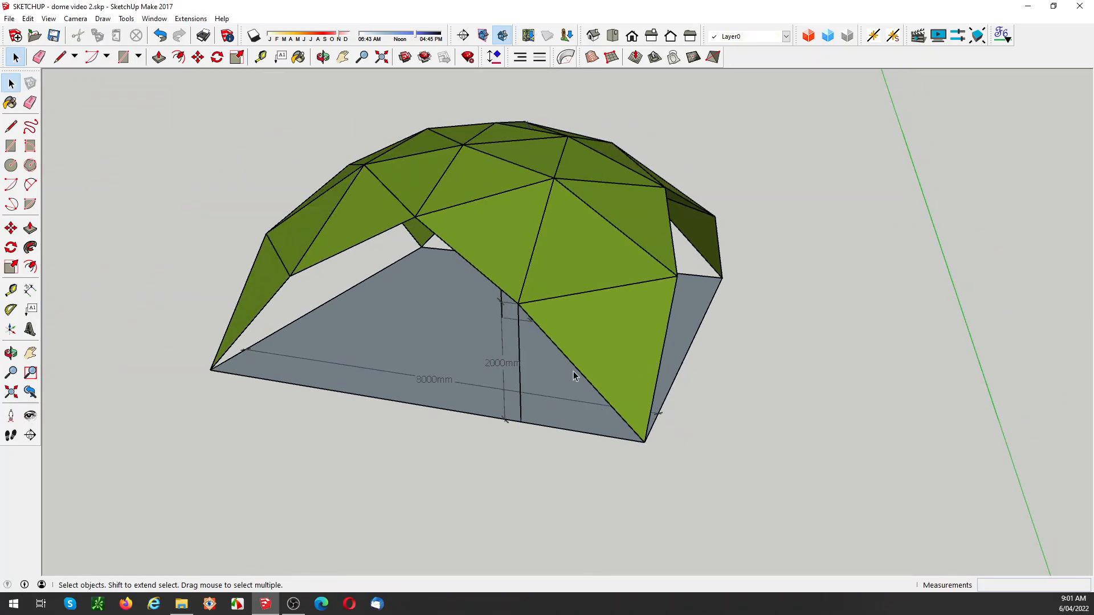
pyautogui.moveTo(573, 371); pyautogui.dragTo(506, 343, button='middle')
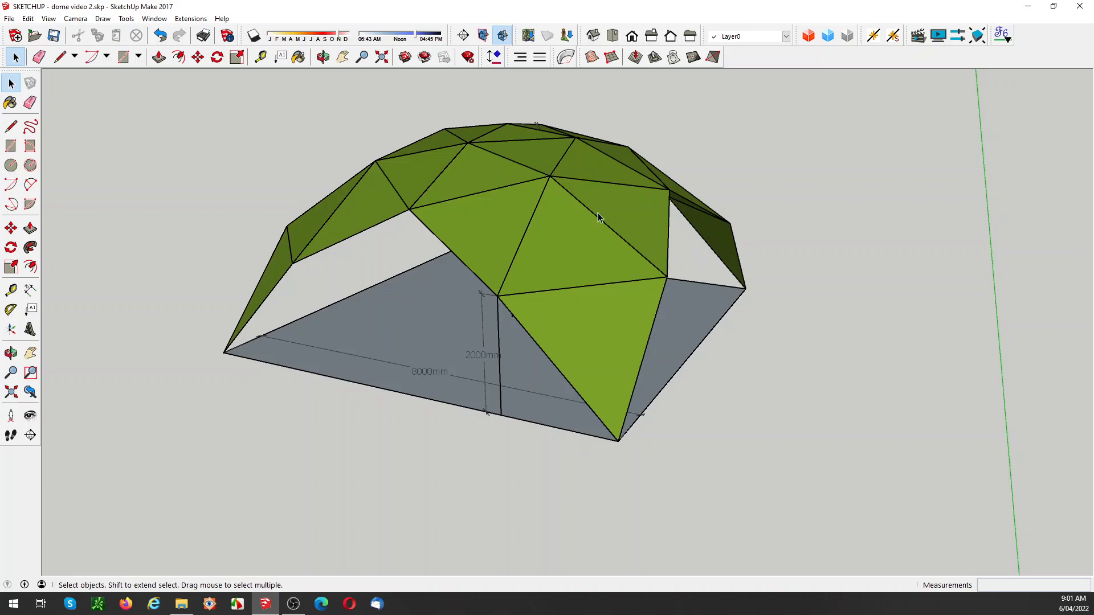
pyautogui.moveTo(486, 326); pyautogui.dragTo(556, 303, button='middle')
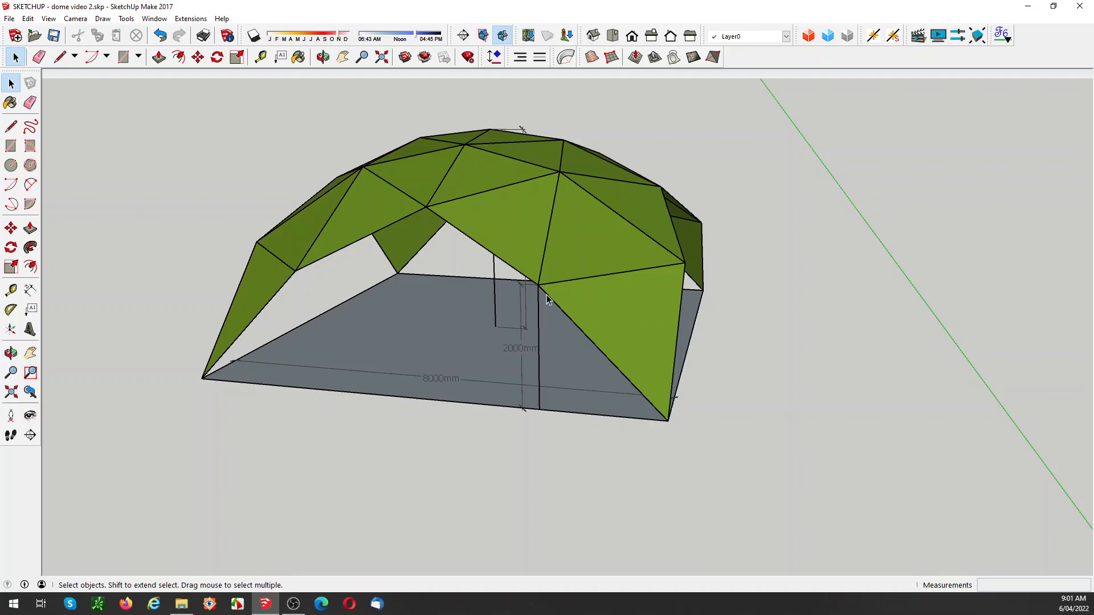
pyautogui.moveTo(571, 287); pyautogui.dragTo(691, 209, button='middle')
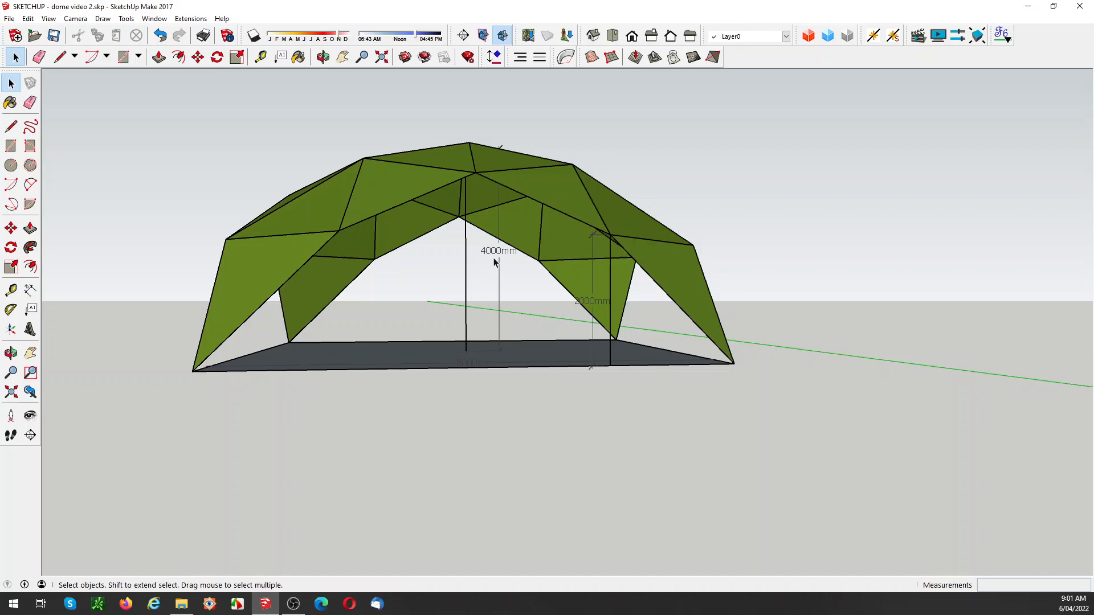
pyautogui.moveTo(494, 257); pyautogui.dragTo(530, 236, button='middle')
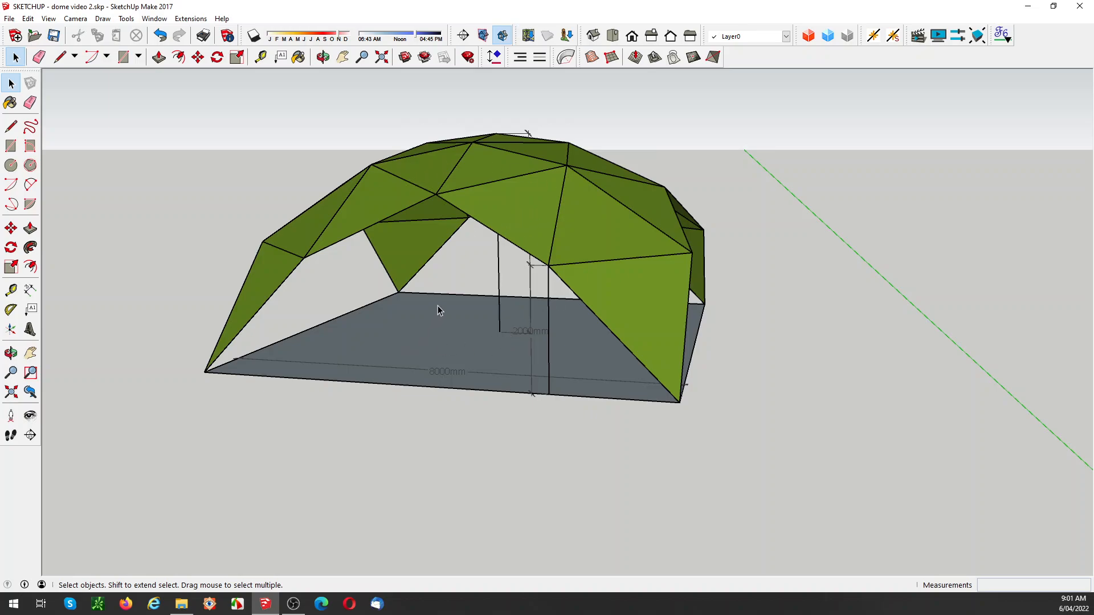
pyautogui.moveTo(399, 342); pyautogui.dragTo(485, 270, button='middle')
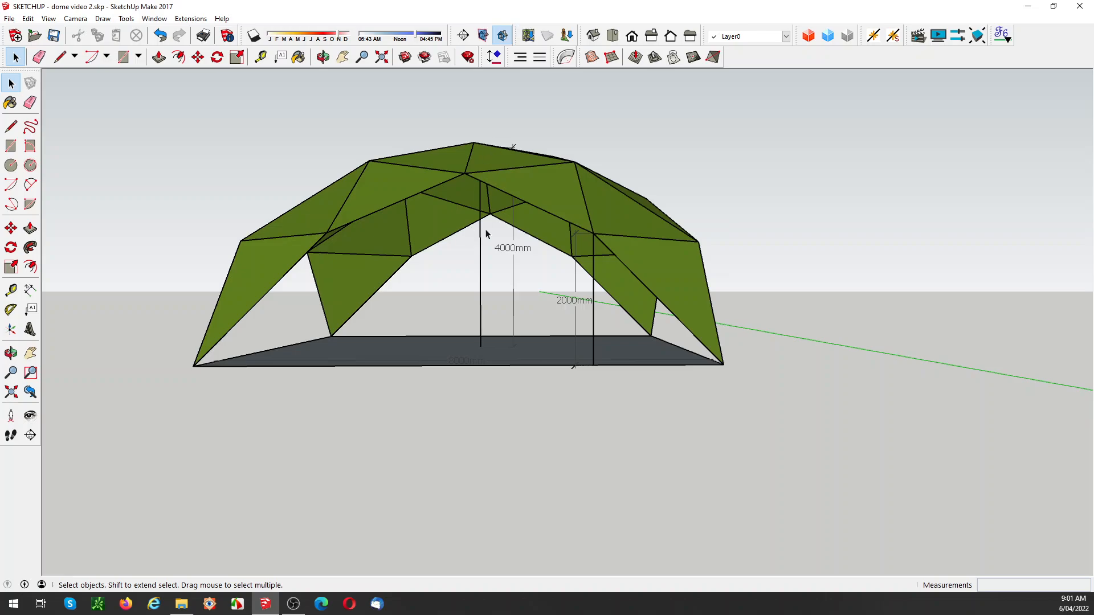
pyautogui.moveTo(605, 300); pyautogui.dragTo(569, 354, button='middle')
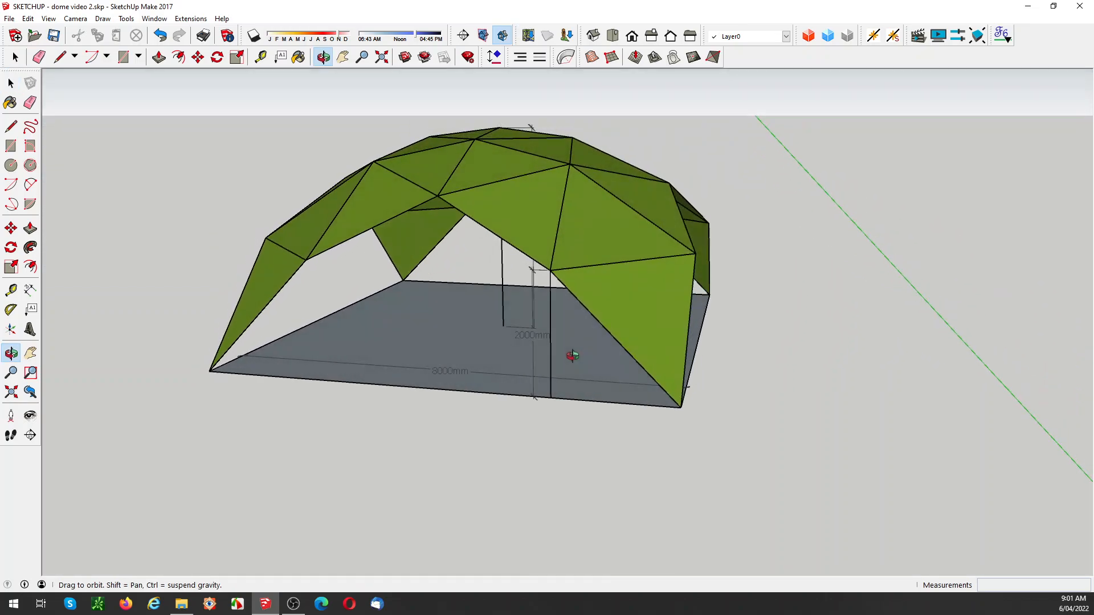
# Step: Scale the whole dome model down uniformly to about 0.89 of its size from the opposite upper corner
pyautogui.moveTo(781, 114); pyautogui.dragTo(172, 446)
pyautogui.press('s')
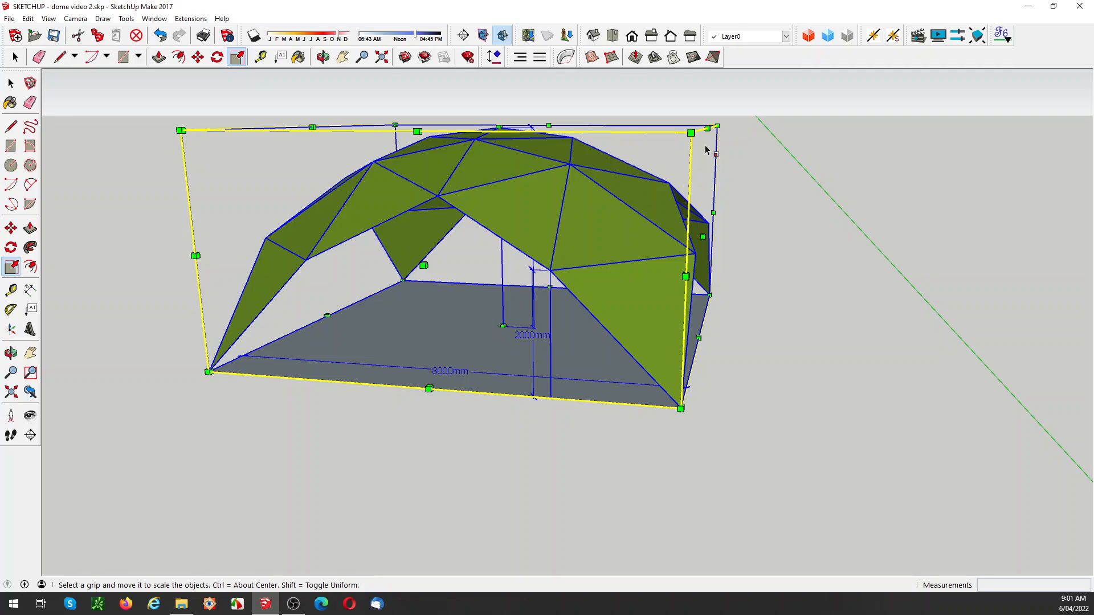
pyautogui.moveTo(395, 124); pyautogui.dragTo(415, 147)
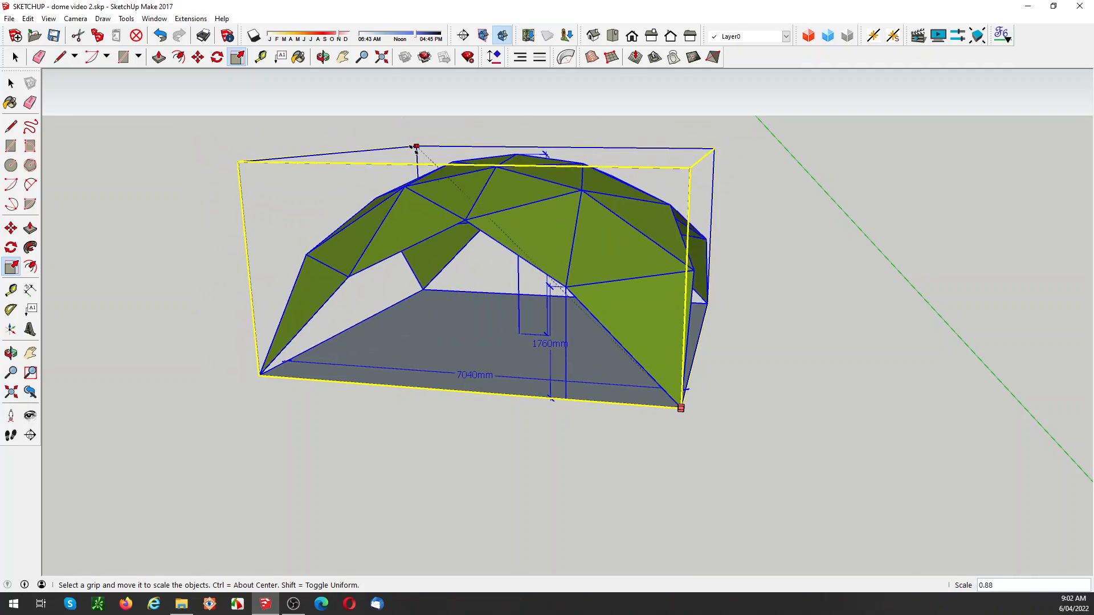
pyautogui.press('Escape')
pyautogui.moveTo(409, 145); pyautogui.dragTo(411, 152)
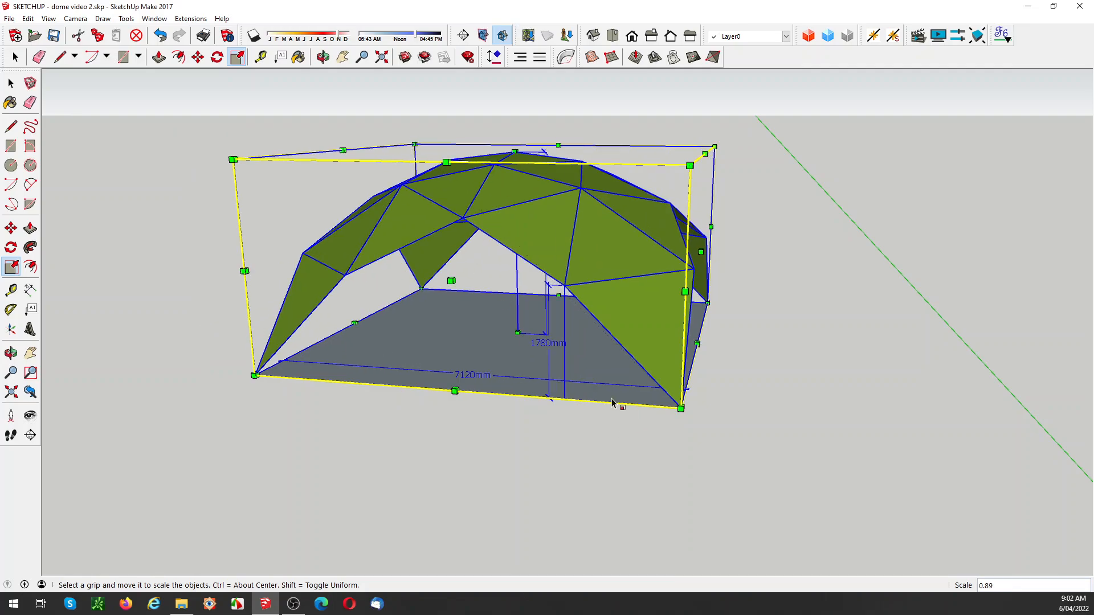
pyautogui.press('space')
pyautogui.click(527, 398)
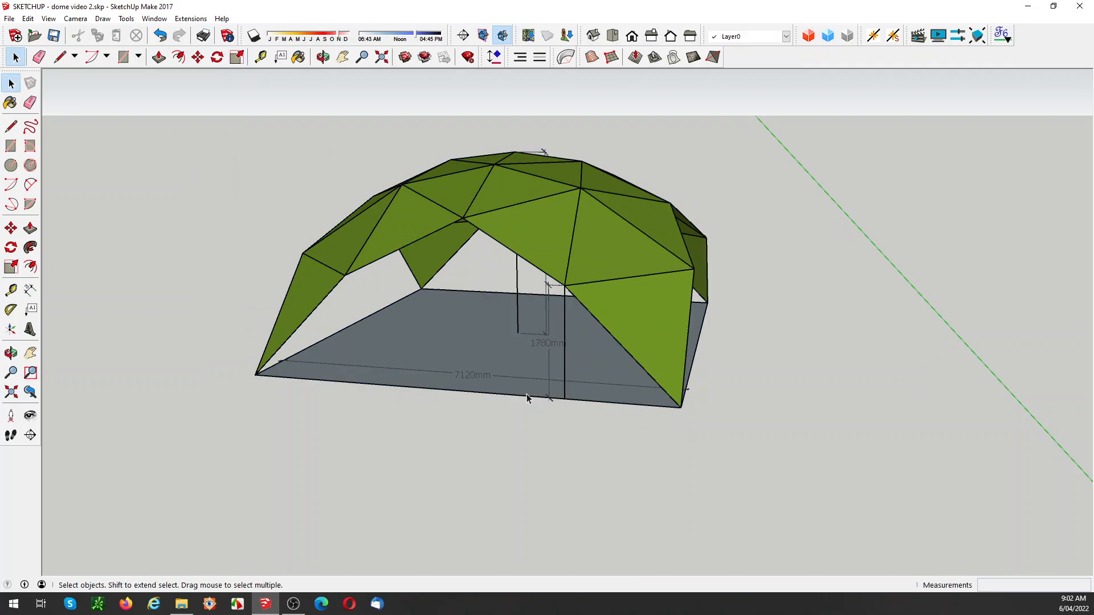
pyautogui.moveTo(360, 364); pyautogui.dragTo(428, 372, button='middle')
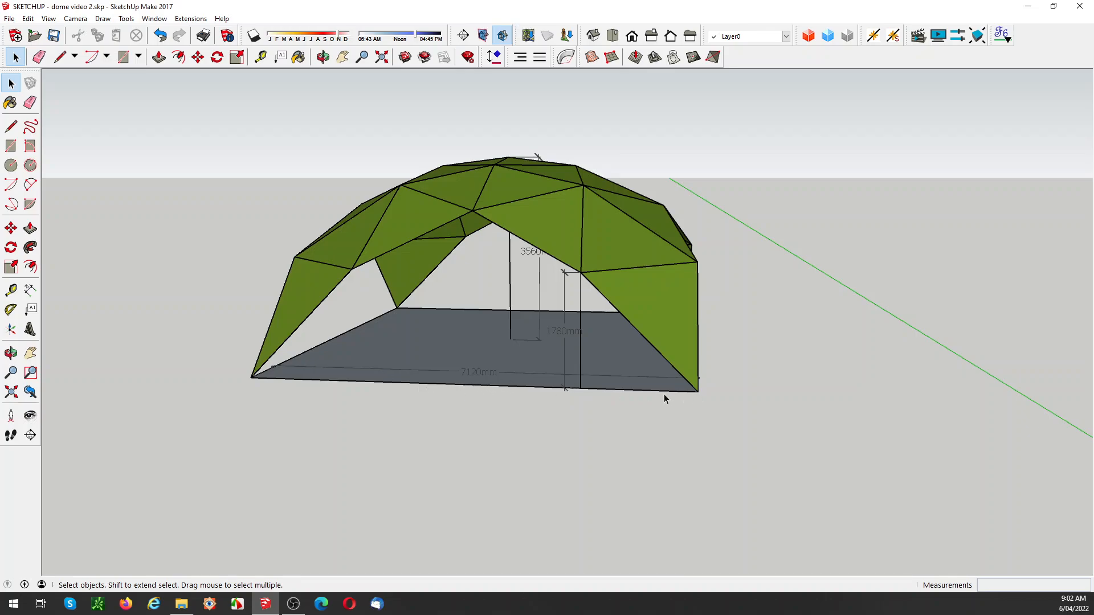
pyautogui.moveTo(547, 384); pyautogui.dragTo(504, 258, button='middle')
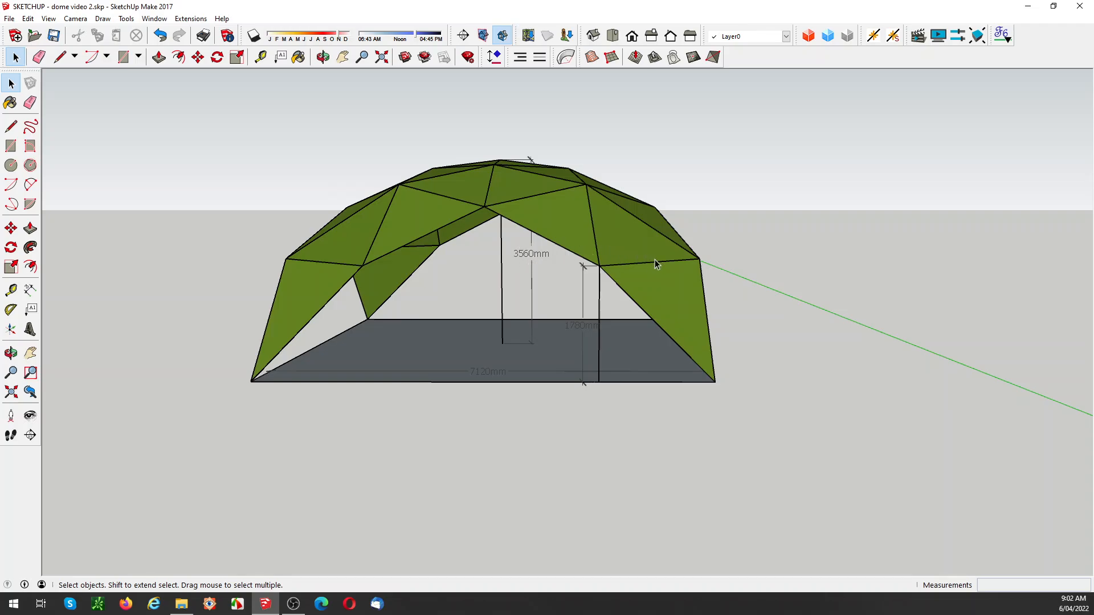
pyautogui.moveTo(650, 326)
pyautogui.mouseDown(button='middle')
pyautogui.moveTo(478, 371)
pyautogui.moveTo(497, 385)
pyautogui.moveTo(524, 383)
pyautogui.moveTo(532, 358)
pyautogui.mouseUp(button='middle')
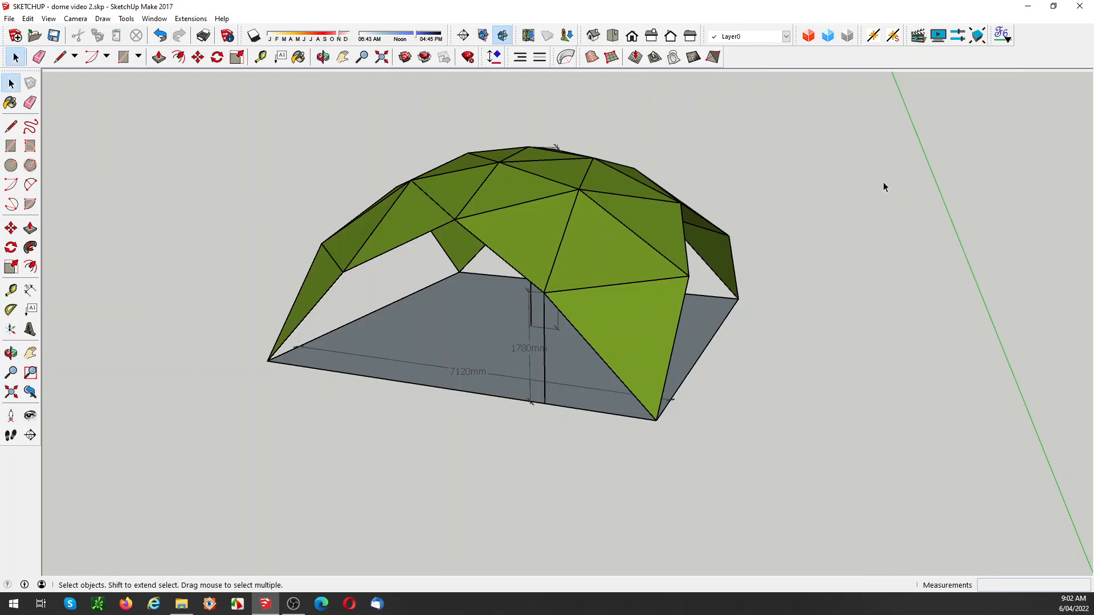
pyautogui.moveTo(843, 141); pyautogui.dragTo(234, 416)
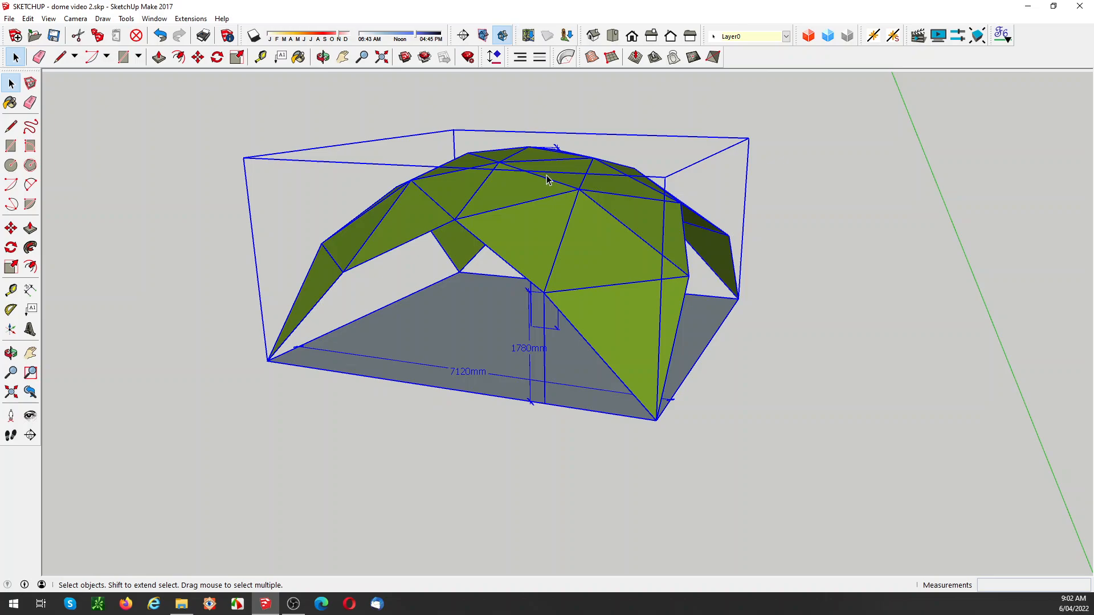
pyautogui.press('s')
pyautogui.moveTo(527, 150)
pyautogui.mouseDown()
pyautogui.moveTo(528, 188)
pyautogui.moveTo(541, 86)
pyautogui.moveTo(535, 183)
pyautogui.moveTo(533, 132)
pyautogui.mouseUp()
pyautogui.press('space')
pyautogui.click(861, 340)
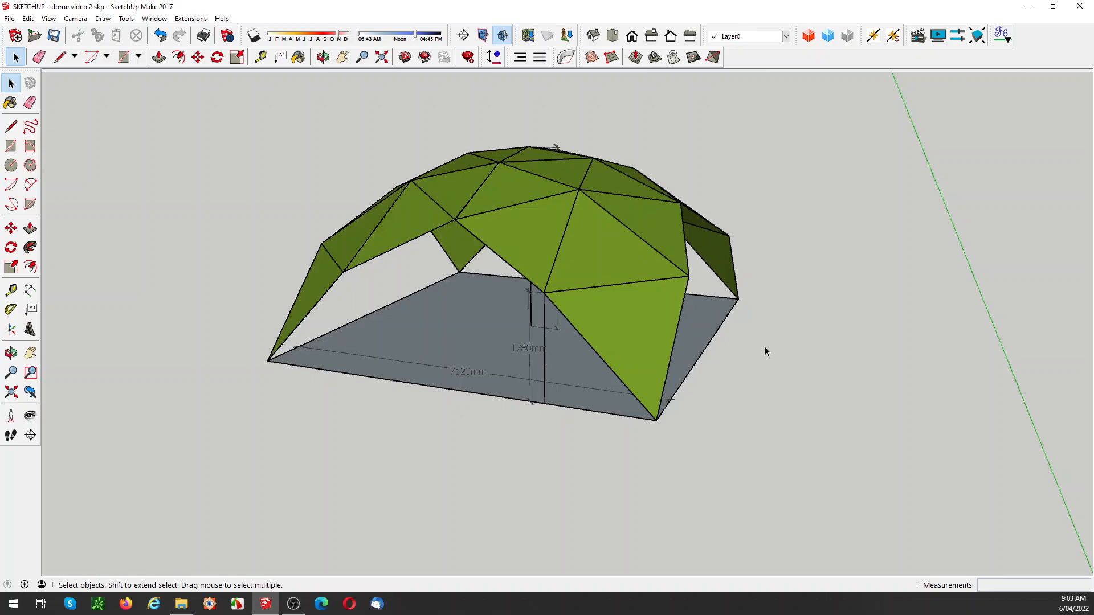
# Step: Rotate the square base 90° upright about the dome's front corner so that it stands vertically along the side edge
pyautogui.moveTo(774, 344); pyautogui.dragTo(754, 289, button='middle')
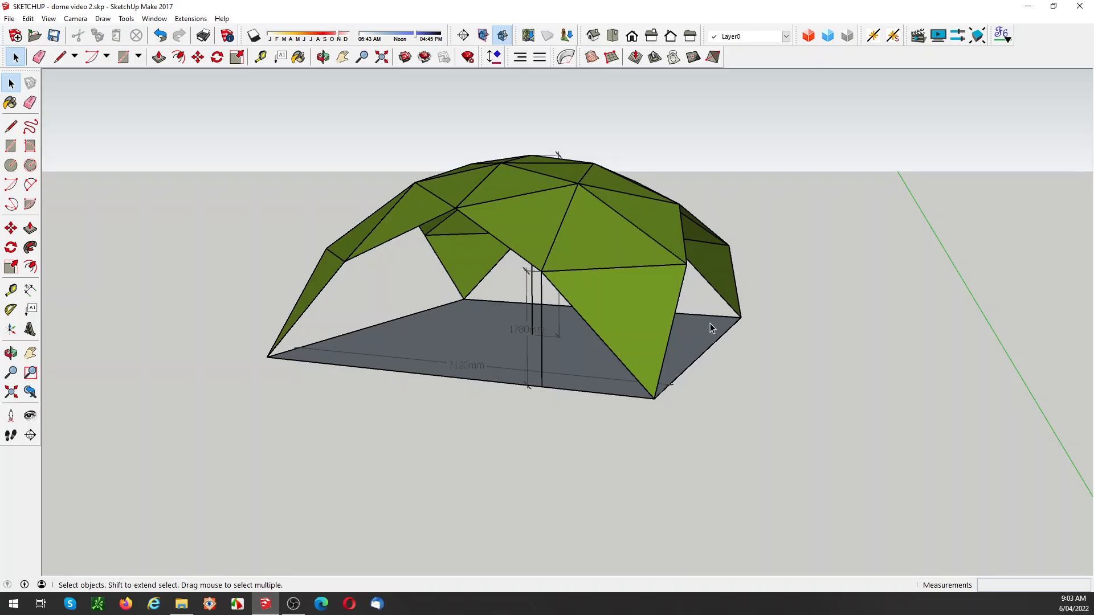
pyautogui.click(702, 344)
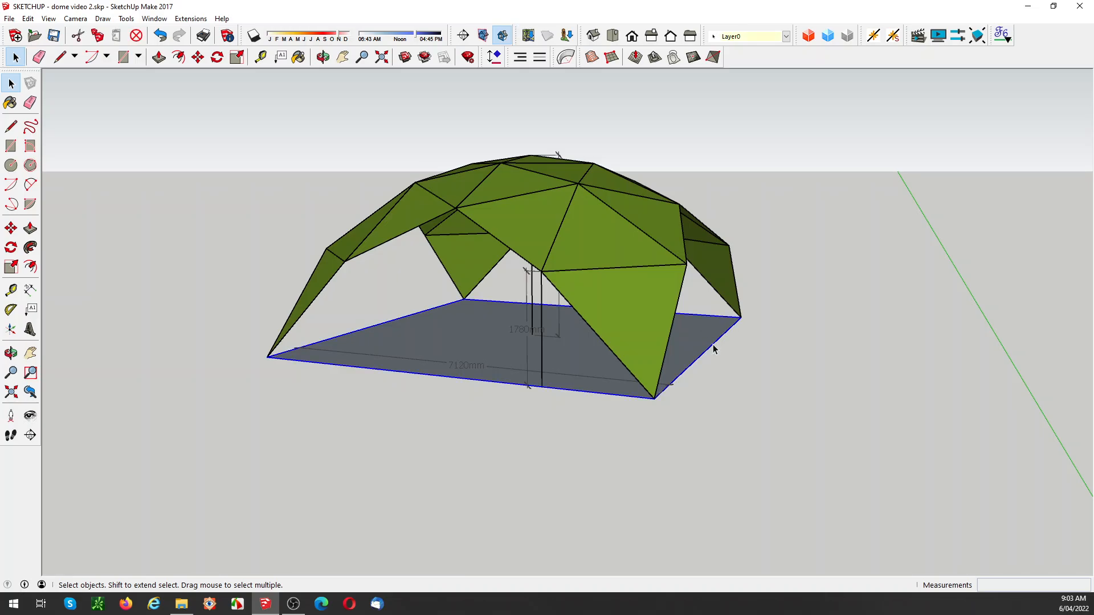
pyautogui.press('q')
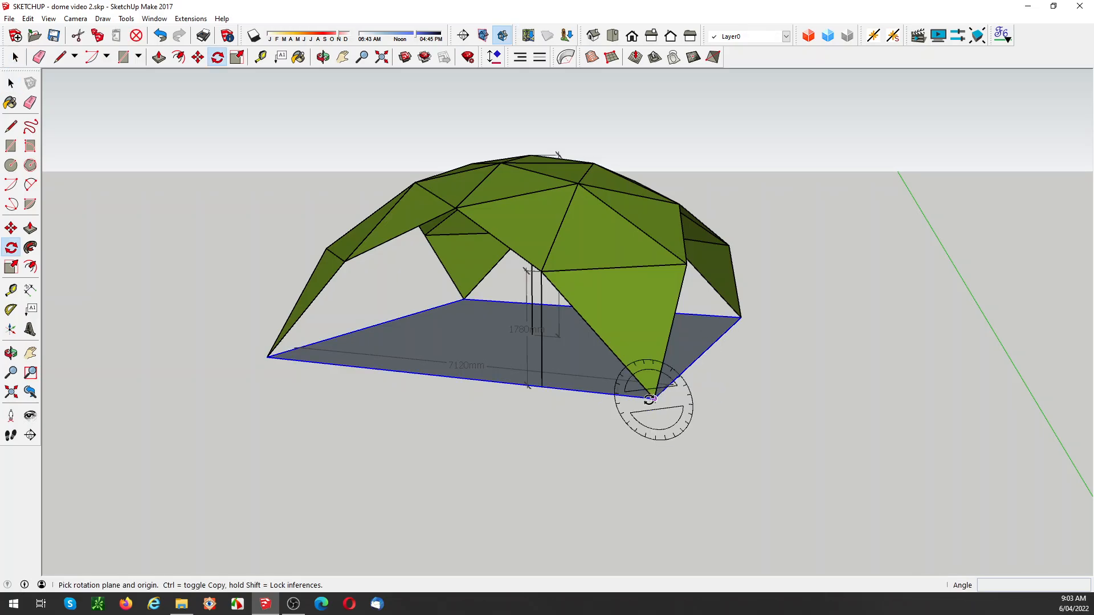
pyautogui.click(654, 398)
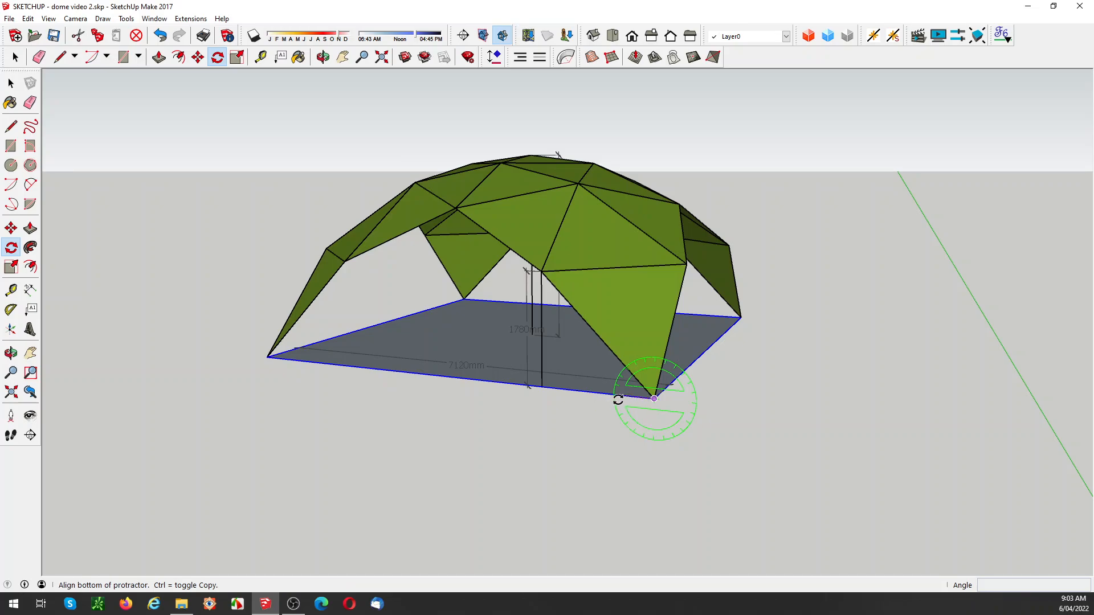
pyautogui.click(621, 395)
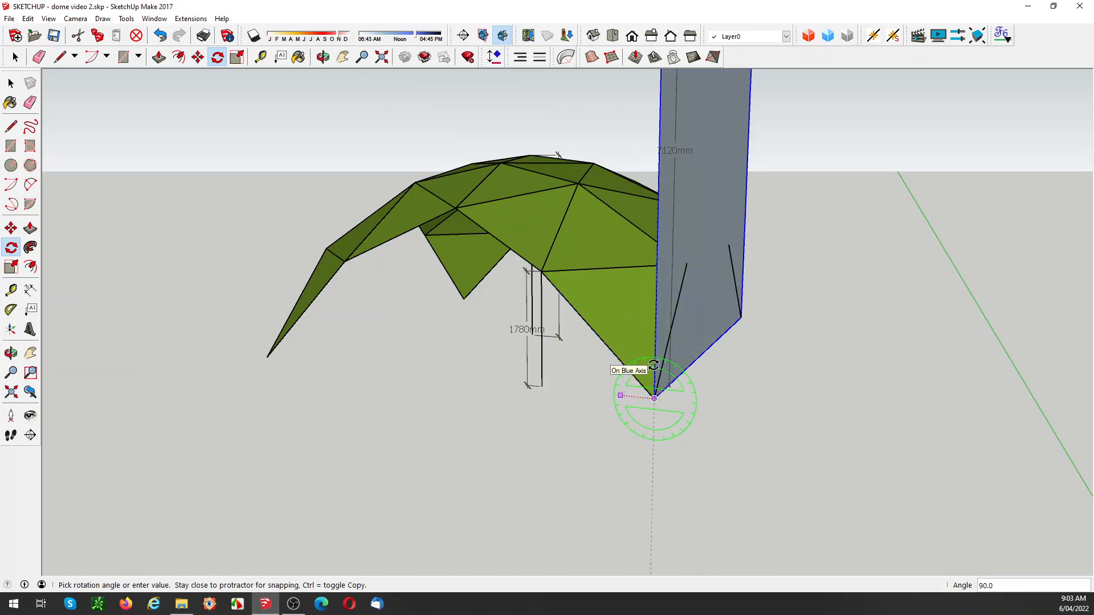
pyautogui.click(654, 365)
pyautogui.press('space')
pyautogui.click(702, 429)
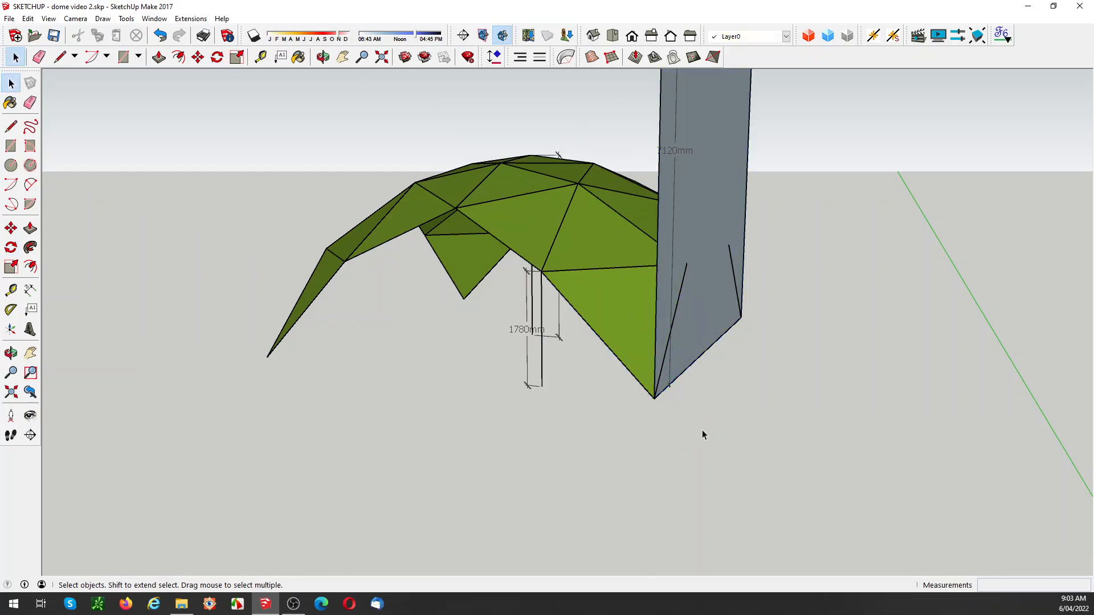
pyautogui.moveTo(705, 375); pyautogui.dragTo(774, 339, button='middle')
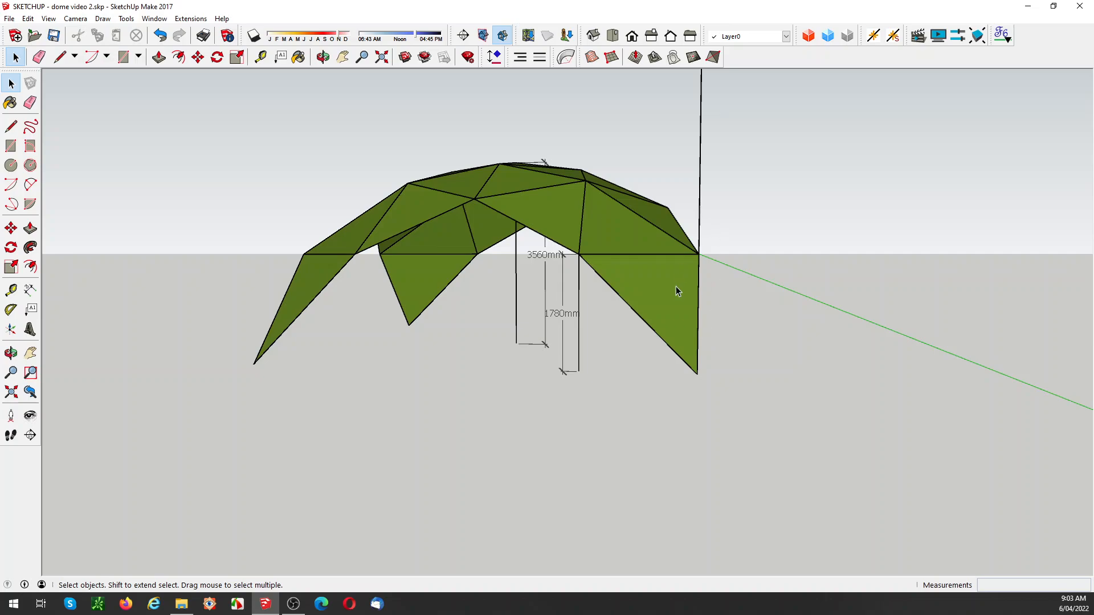
# Step: Check the dome beside its upright base from the front in parallel projection and restore the perspective view
pyautogui.moveTo(703, 282); pyautogui.dragTo(650, 365, button='middle')
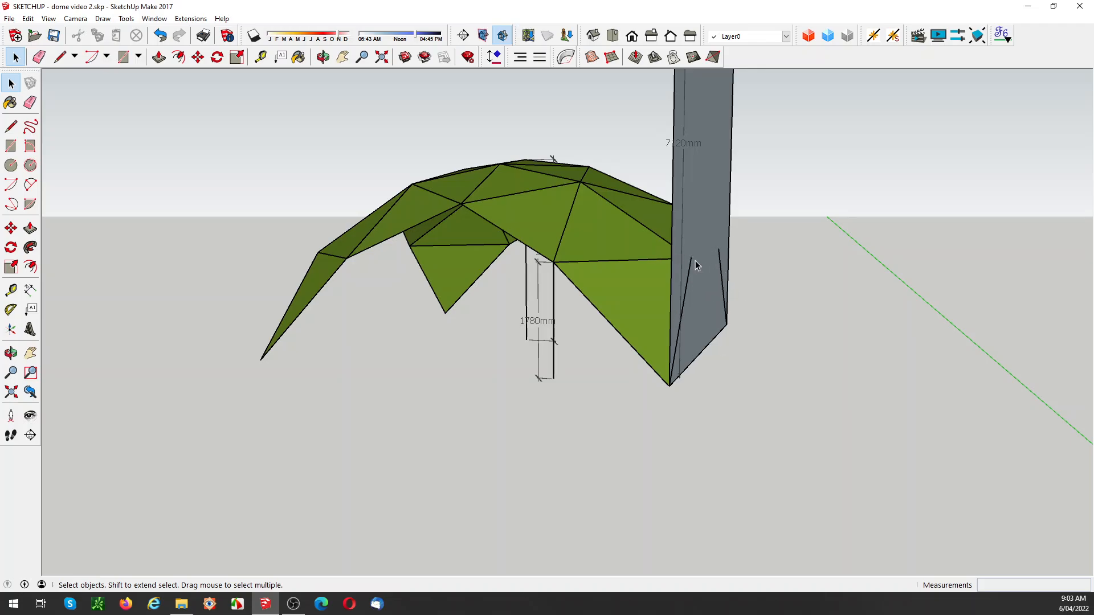
pyautogui.click(75, 18)
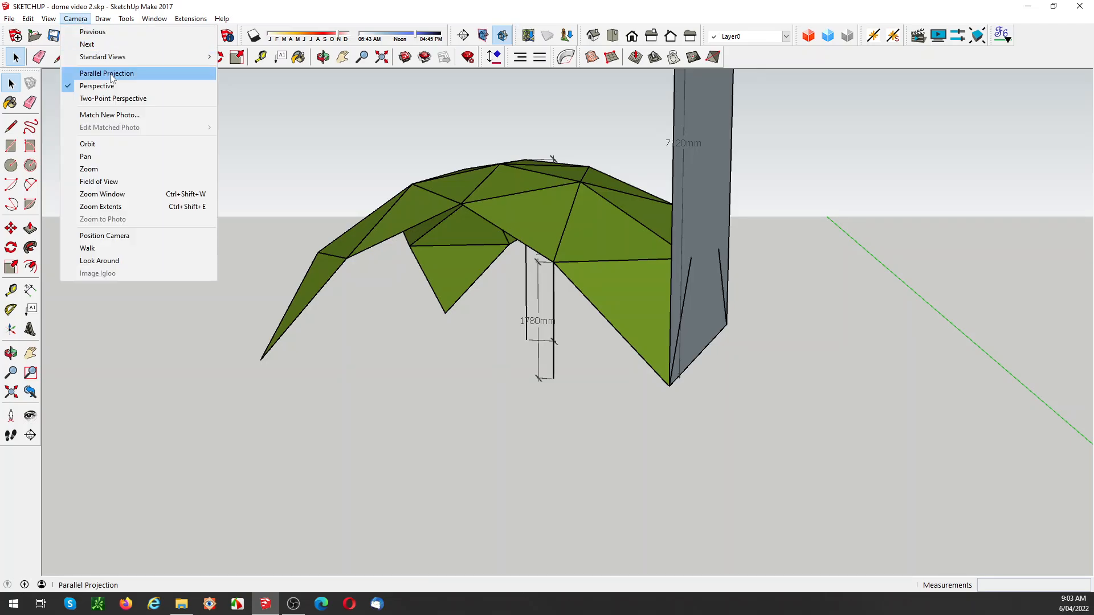
pyautogui.click(103, 71)
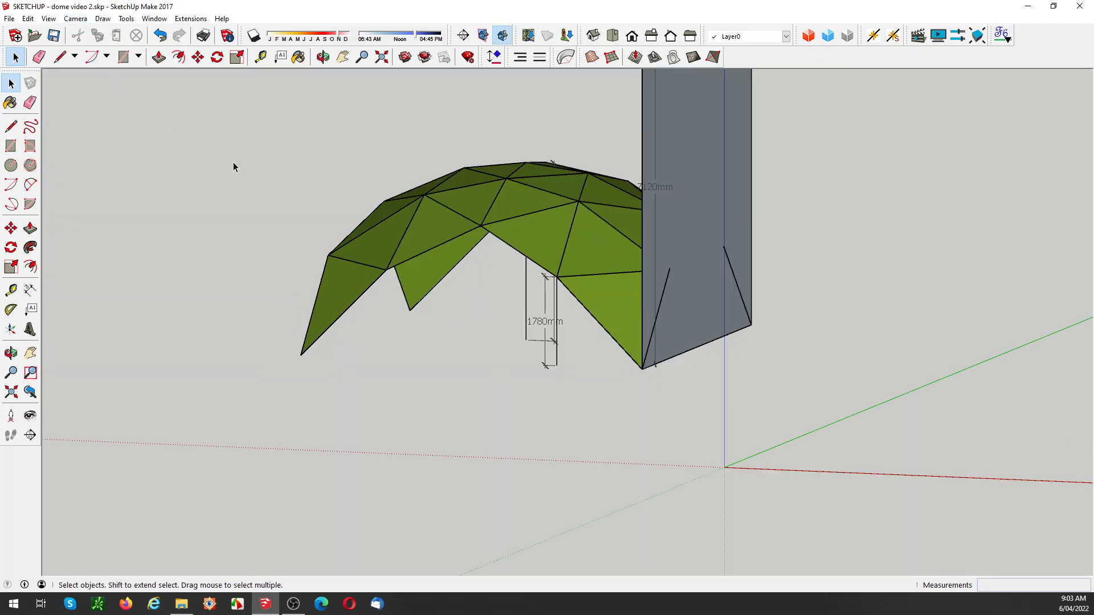
pyautogui.click(632, 35)
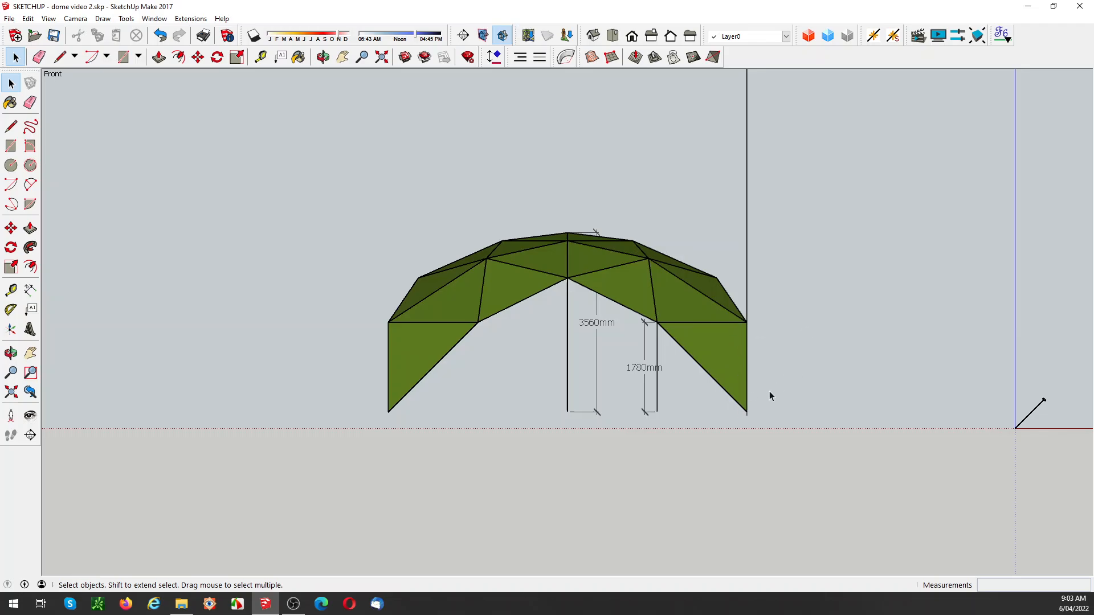
pyautogui.click(75, 18)
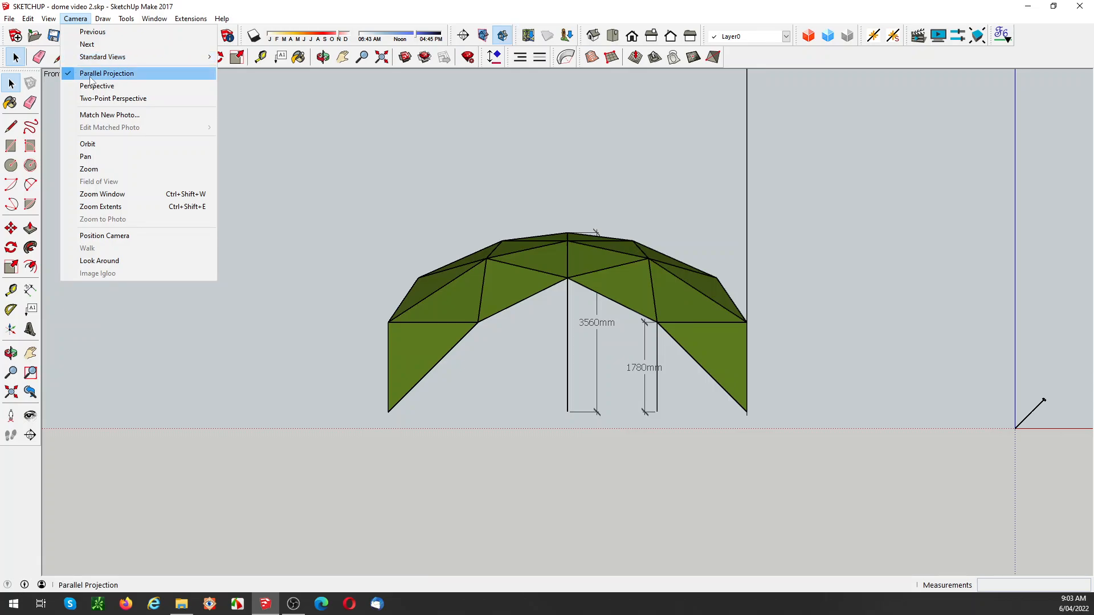
pyautogui.click(91, 86)
# Step: Undo the last rotation of the square base so that it lies flat beneath the dome
pyautogui.moveTo(753, 378); pyautogui.dragTo(656, 396, button='middle')
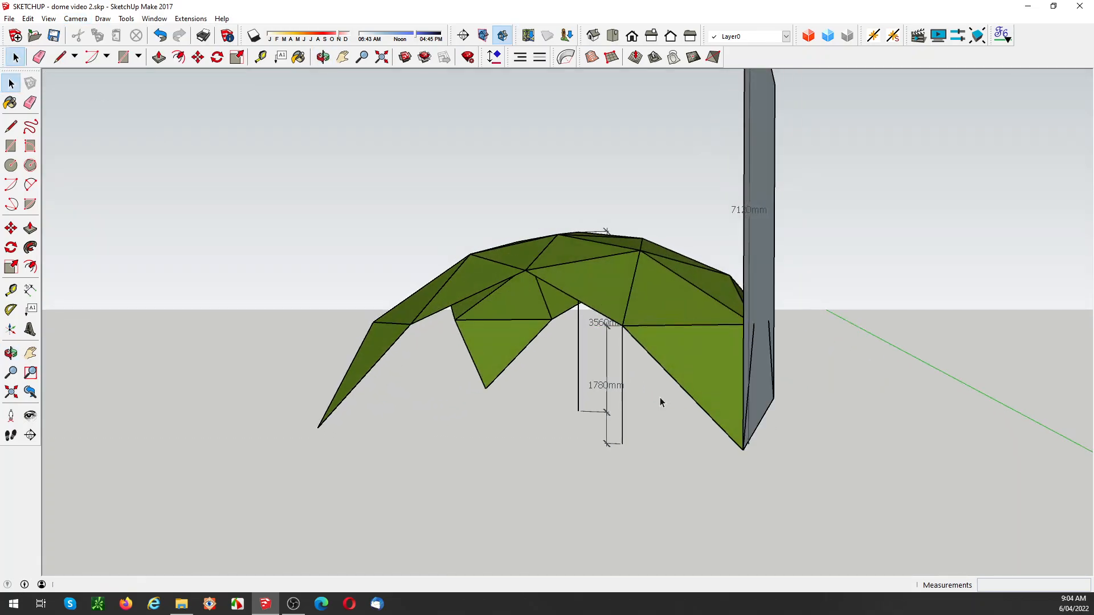
pyautogui.hotkey('ctrl', 'z')
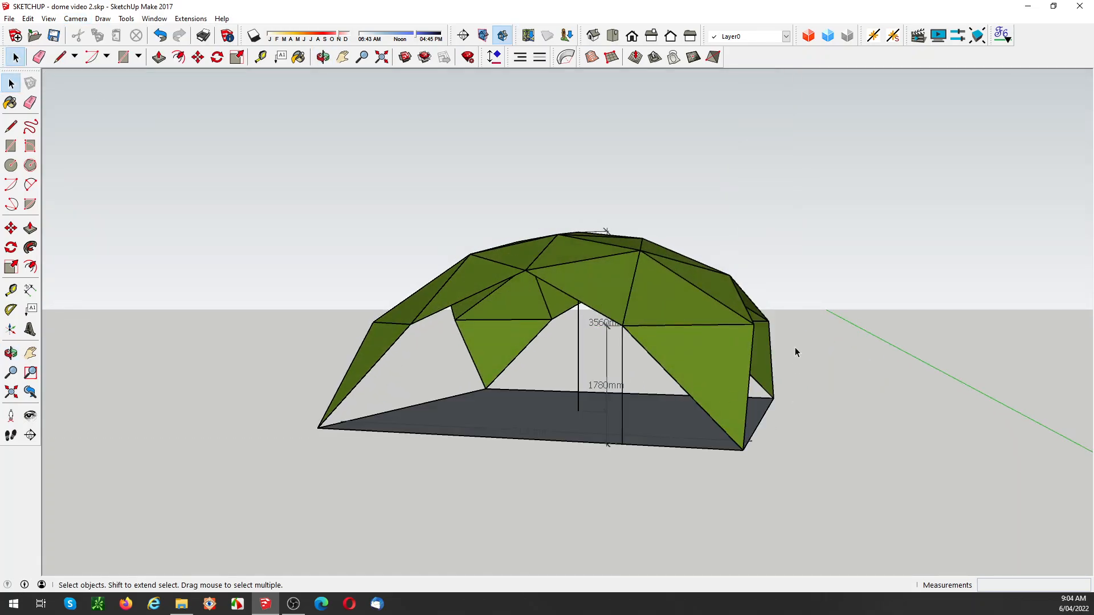
pyautogui.moveTo(789, 337); pyautogui.dragTo(725, 352, button='middle')
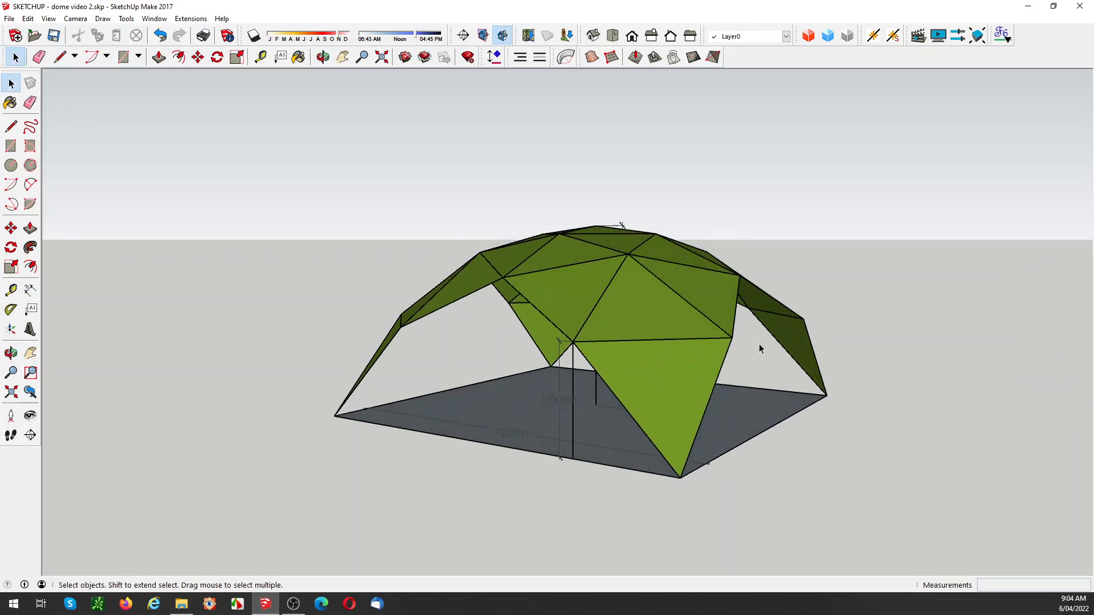
pyautogui.moveTo(762, 289); pyautogui.dragTo(755, 298, button='middle')
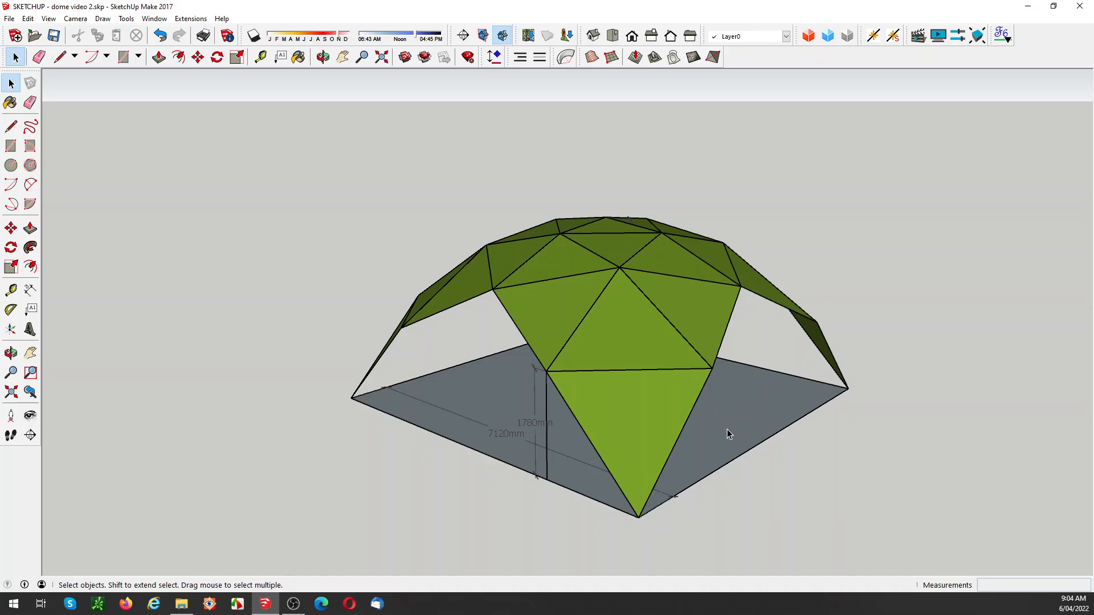
pyautogui.moveTo(727, 429); pyautogui.dragTo(719, 404, button='middle')
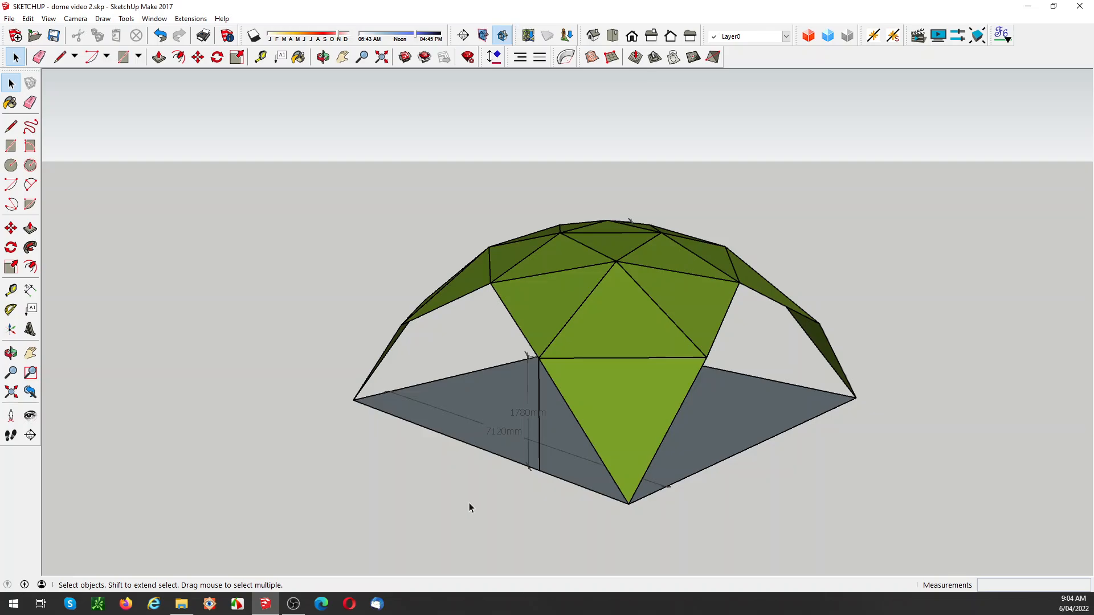
# Step: Draw a 100 by 50 mm rectangle on the ground just outside the dome's side opening
pyautogui.press('o')
pyautogui.moveTo(469, 503); pyautogui.dragTo(516, 499)
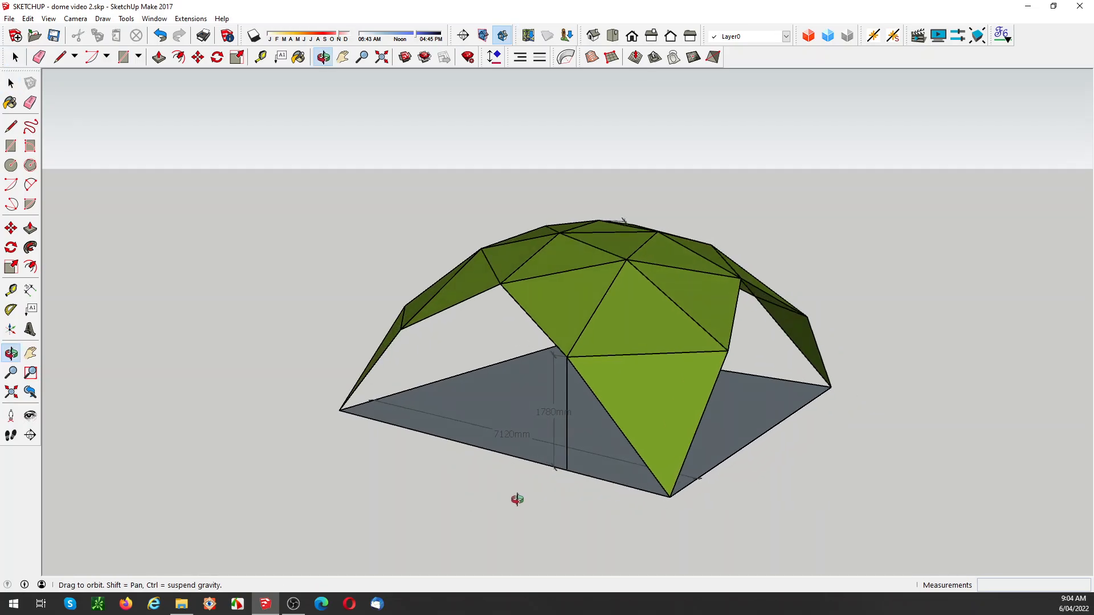
pyautogui.press('space')
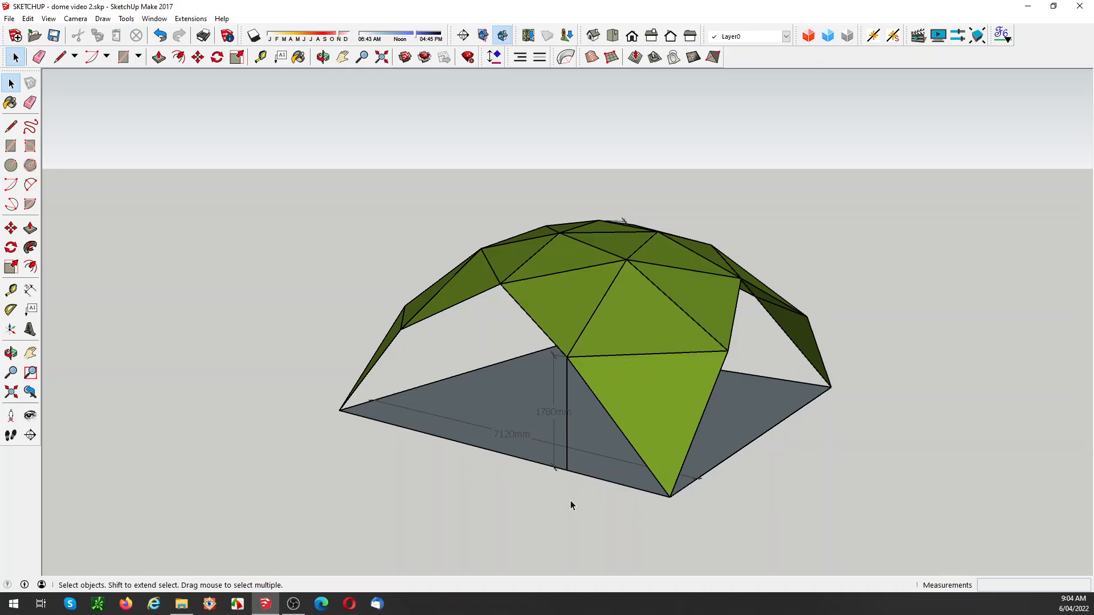
pyautogui.press('r')
pyautogui.click(557, 519)
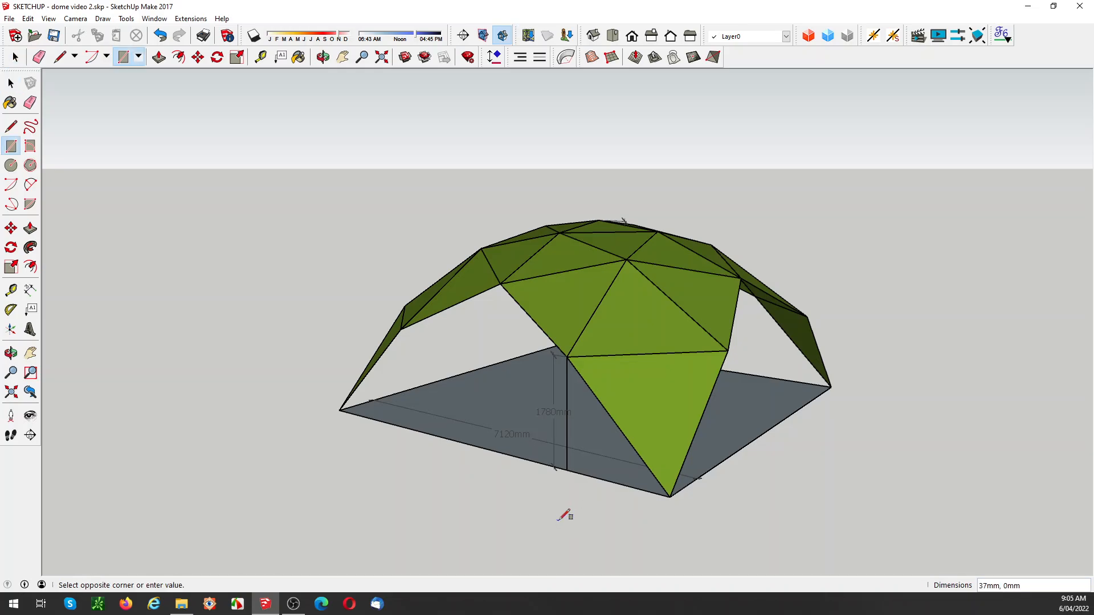
pyautogui.write('100,50')
pyautogui.press('Return')
pyautogui.press('space')
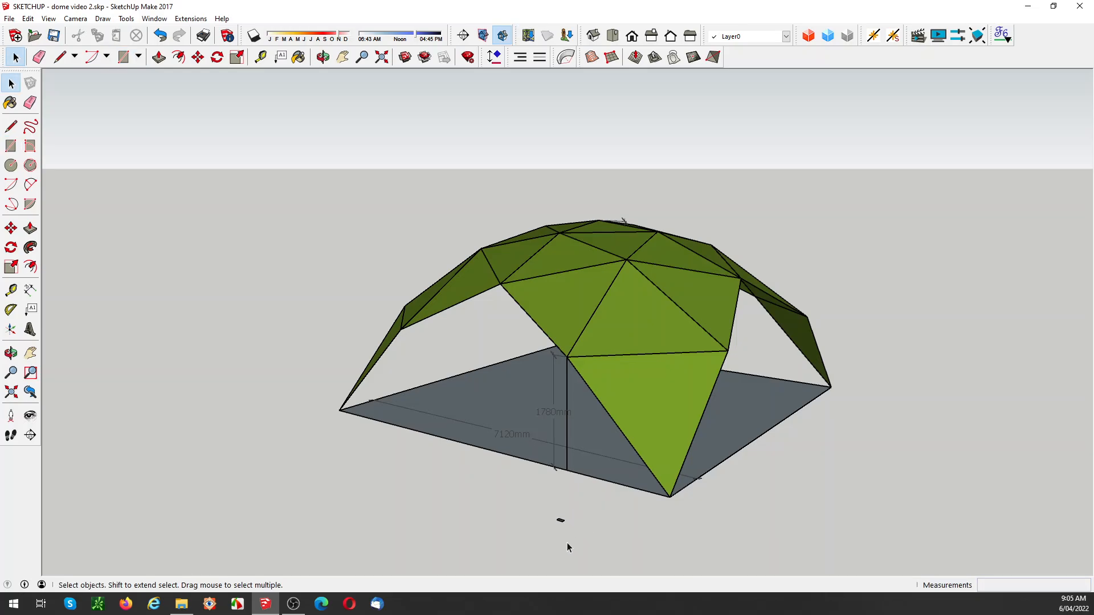
# Step: Extrude the small rectangle upward 3000 mm into a vertical timber post
pyautogui.scroll(6, 555, 520)
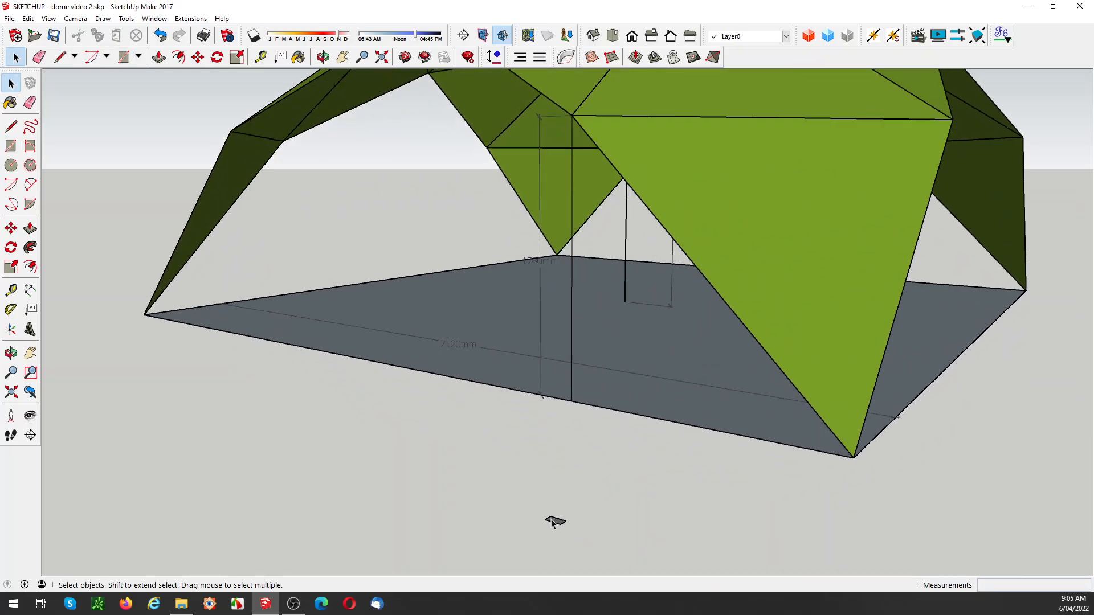
pyautogui.click(555, 519)
pyautogui.scroll(3, 555, 523)
pyautogui.scroll(2, 556, 524)
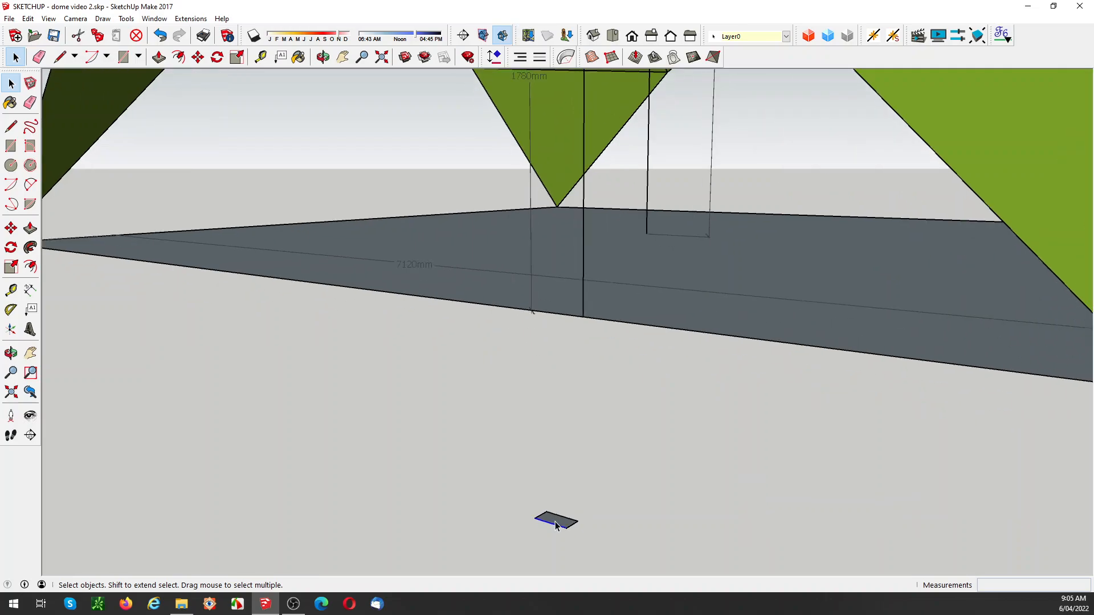
pyautogui.press('p')
pyautogui.moveTo(556, 525); pyautogui.dragTo(570, 474)
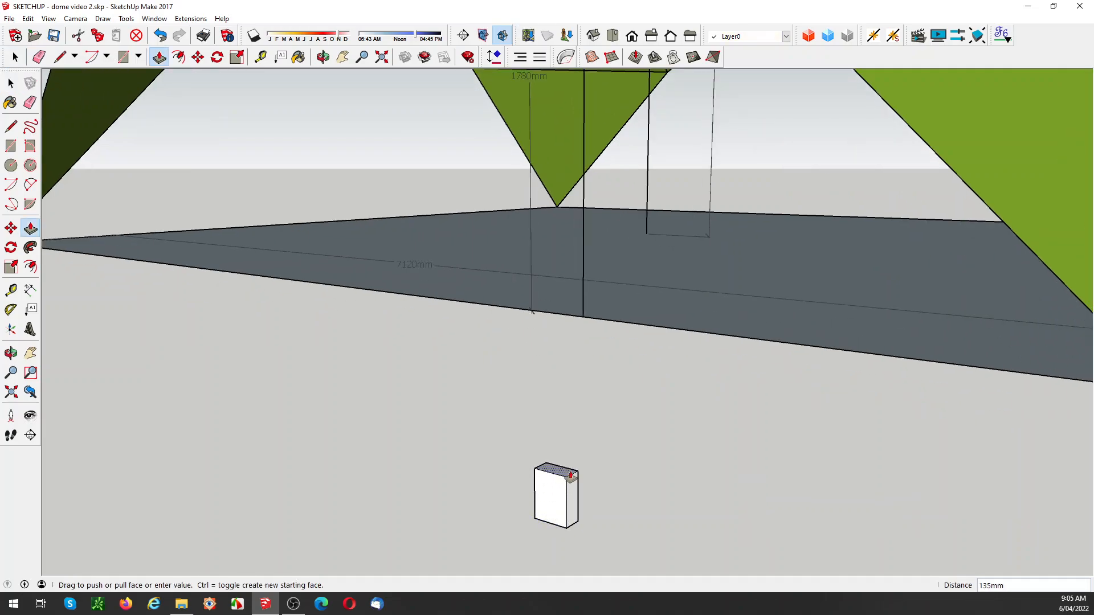
pyautogui.write('1780')
pyautogui.press('Return')
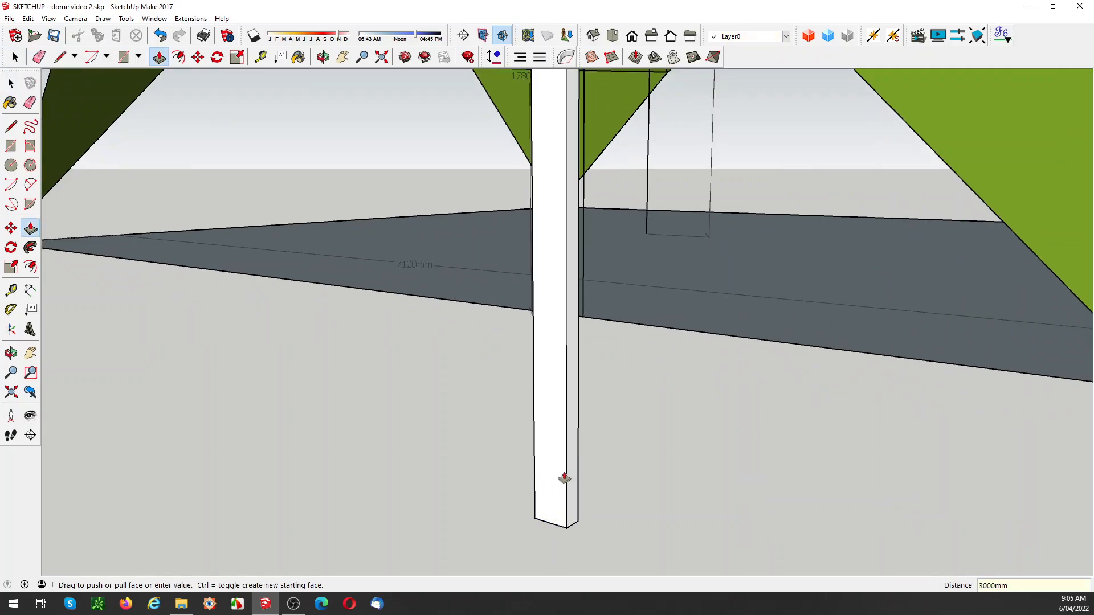
# Step: Select all faces and edges of the 3000 mm post and make them a group
pyautogui.press('space')
pyautogui.doubleClick(551, 474)
pyautogui.rightClick(550, 476)
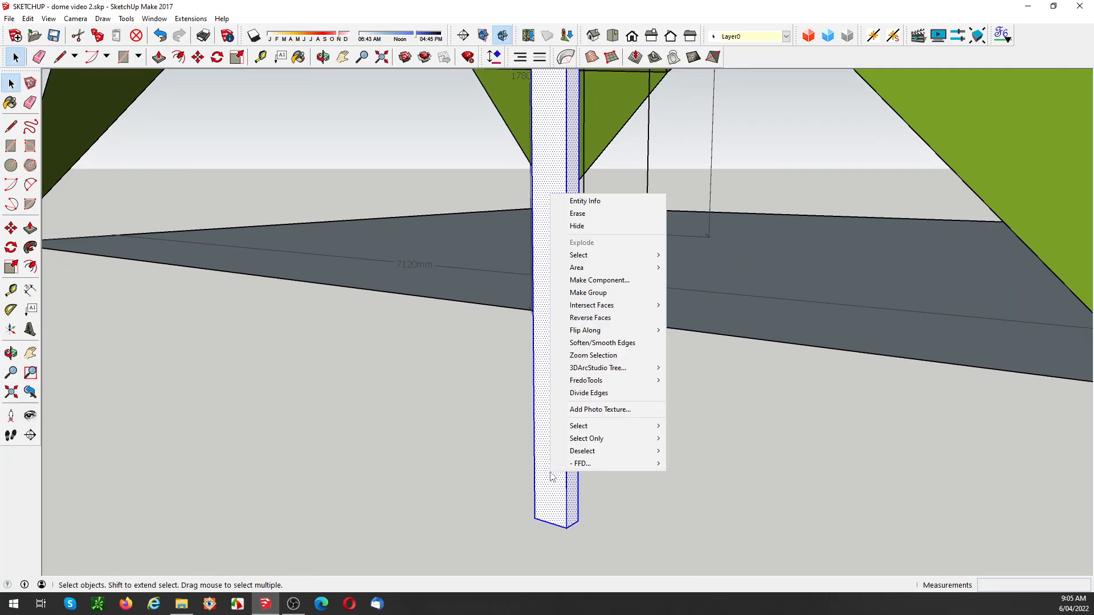
pyautogui.click(607, 293)
# Step: Compare the post's length with the side opening and the dome's triangular struts from several angles and distances
pyautogui.scroll(-5, 567, 448)
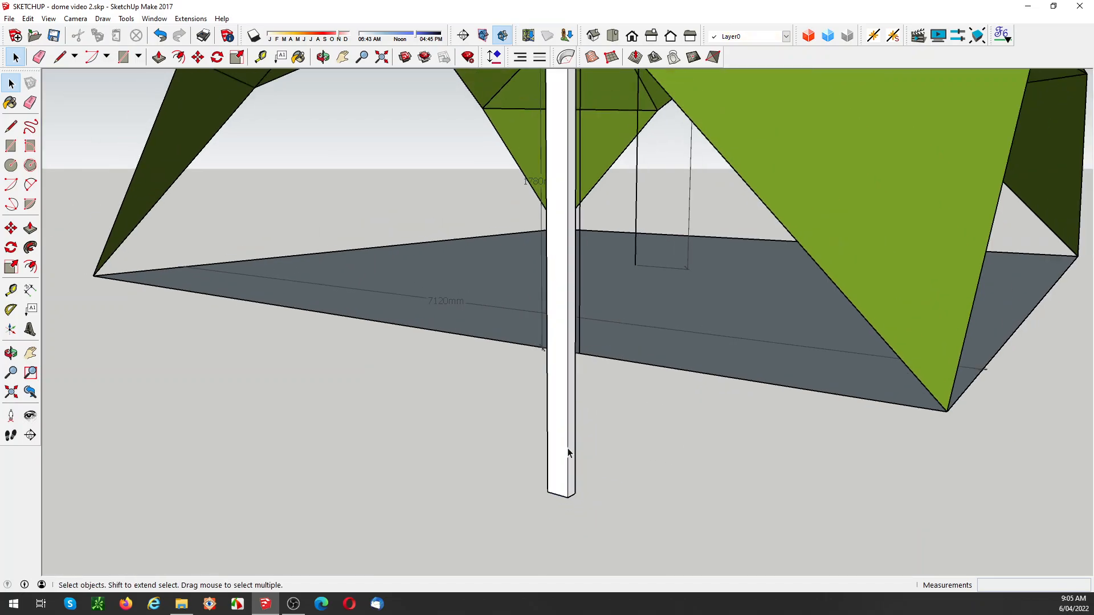
pyautogui.scroll(-3, 567, 452)
pyautogui.moveTo(562, 453); pyautogui.dragTo(480, 490, button='middle')
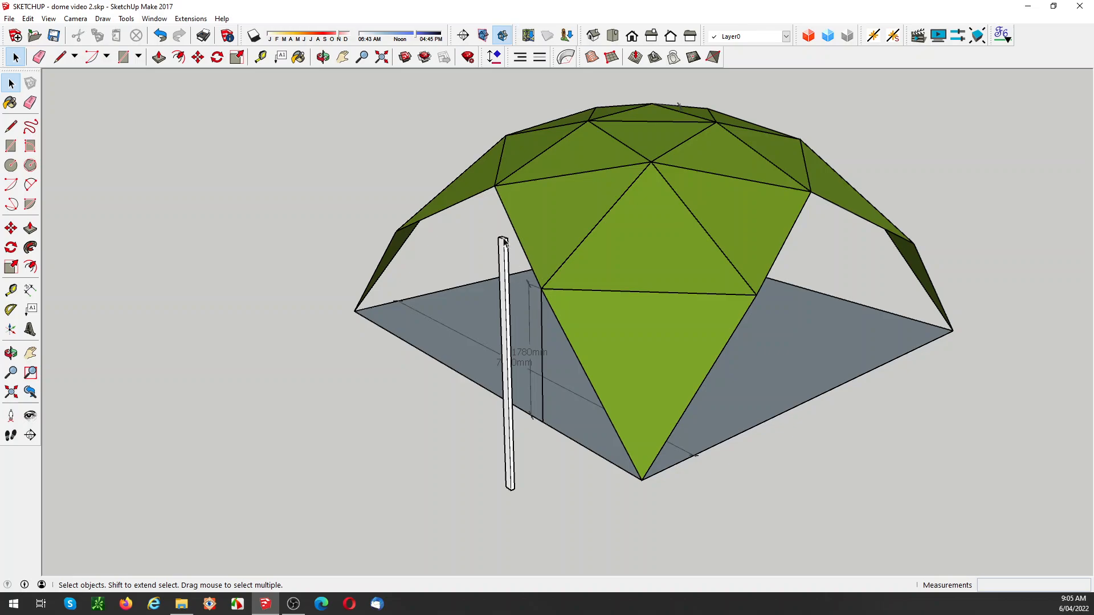
pyautogui.moveTo(508, 240); pyautogui.dragTo(509, 252, button='middle')
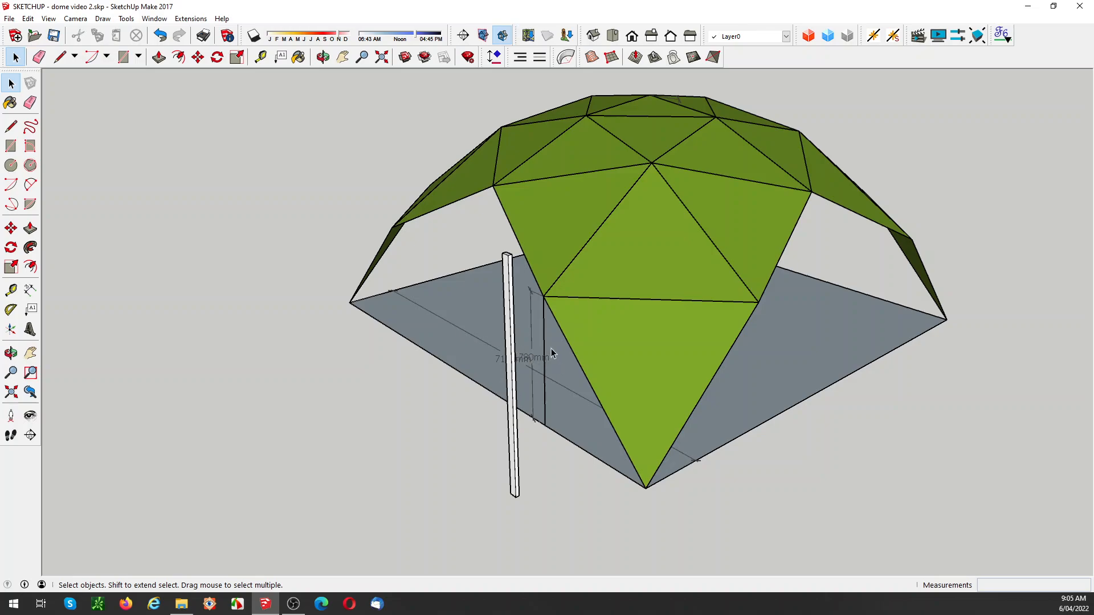
pyautogui.scroll(4, 514, 358)
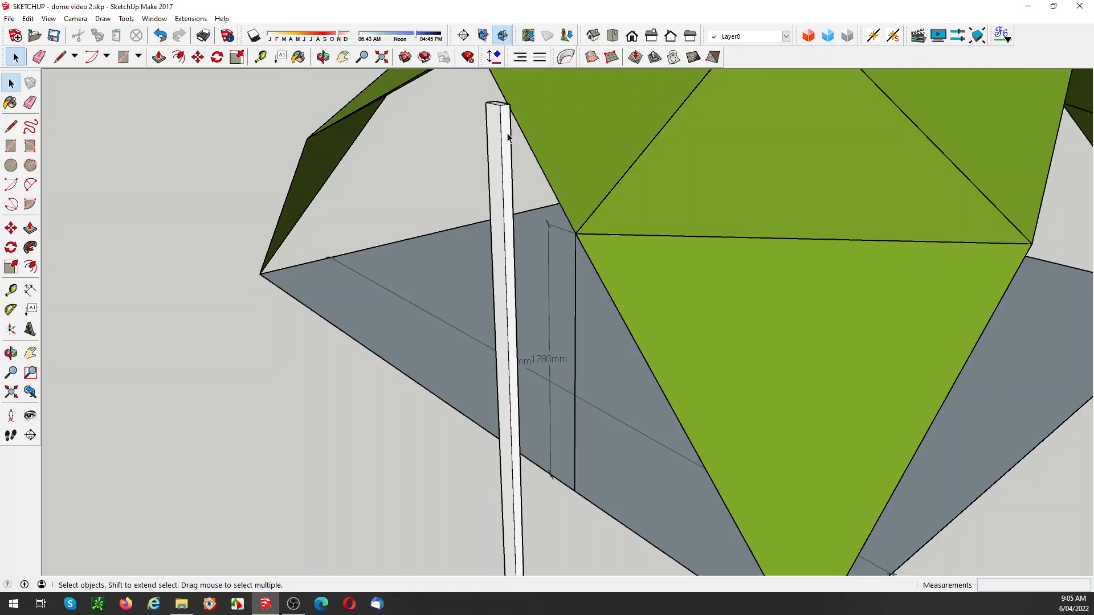
pyautogui.scroll(-3, 490, 147)
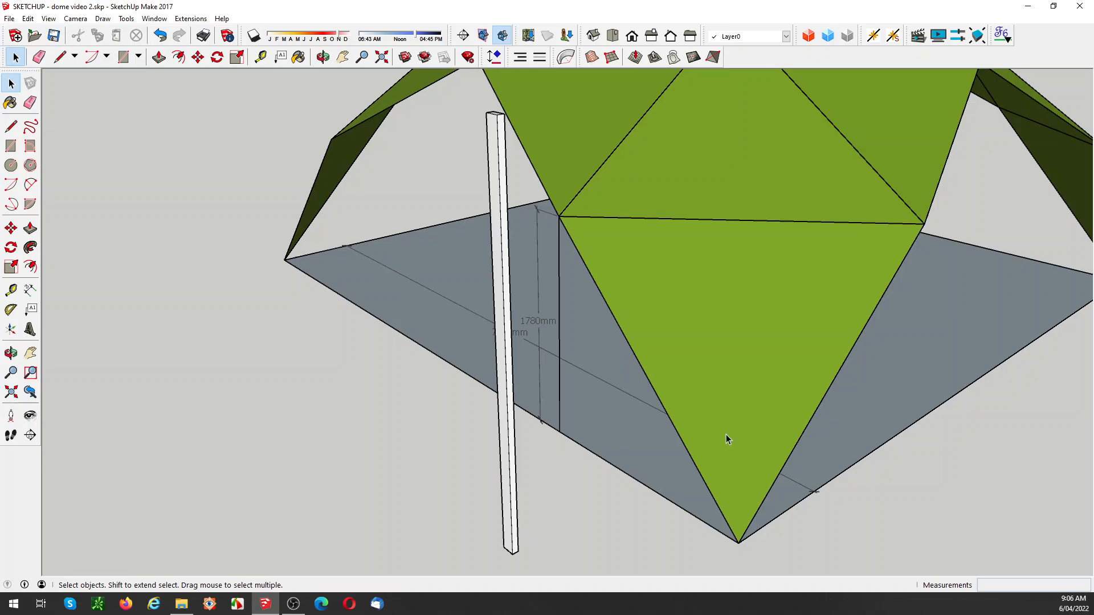
pyautogui.scroll(-4, 655, 444)
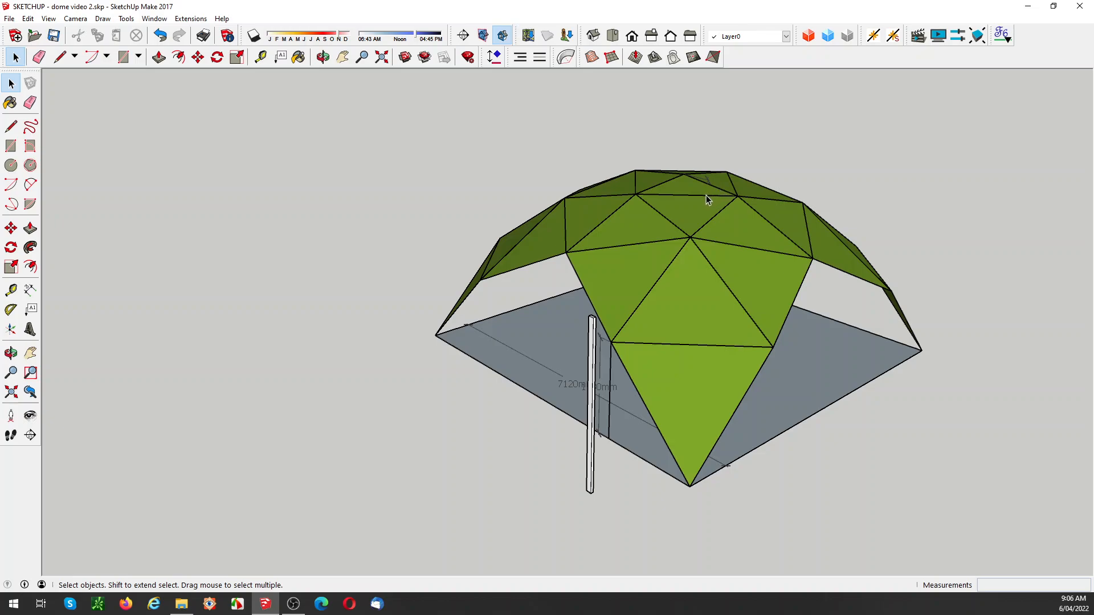
pyautogui.moveTo(709, 234); pyautogui.dragTo(725, 337, button='middle')
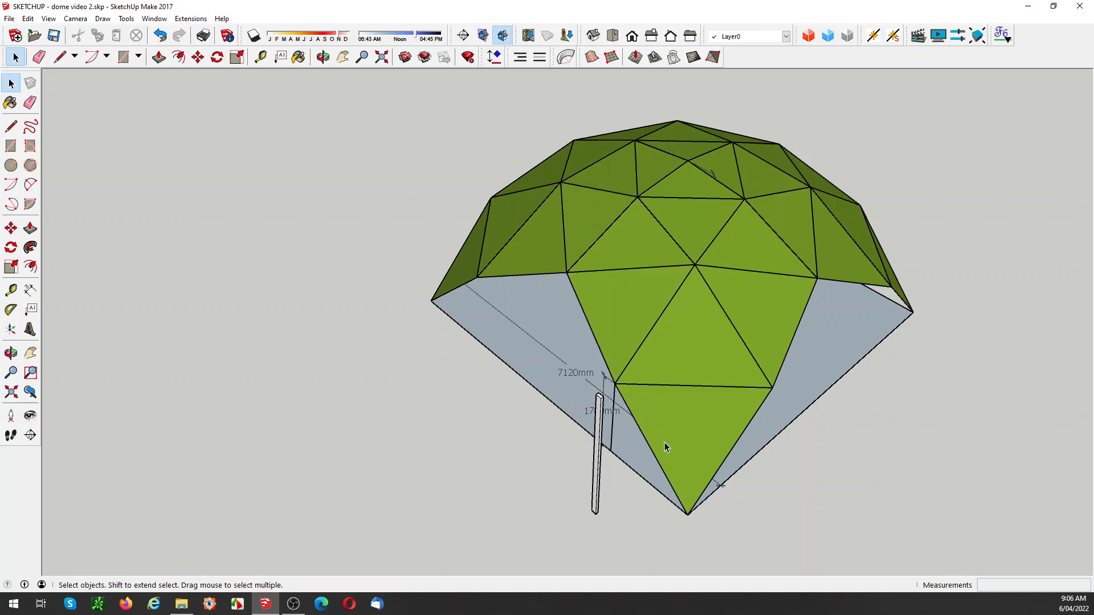
pyautogui.moveTo(664, 442); pyautogui.dragTo(661, 377, button='middle')
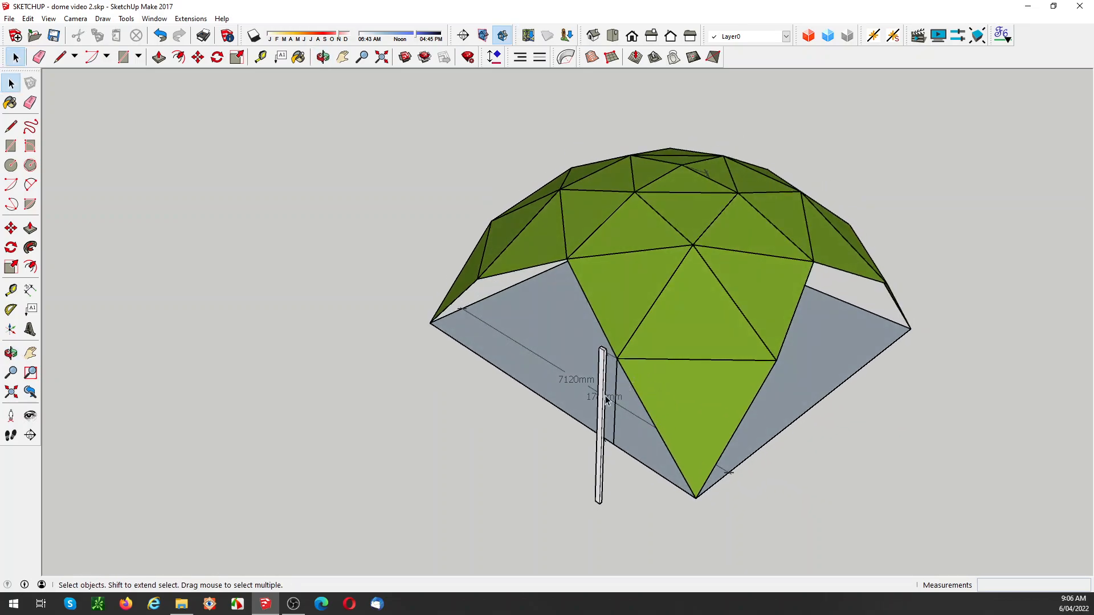
pyautogui.moveTo(640, 421); pyautogui.dragTo(659, 454, button='middle')
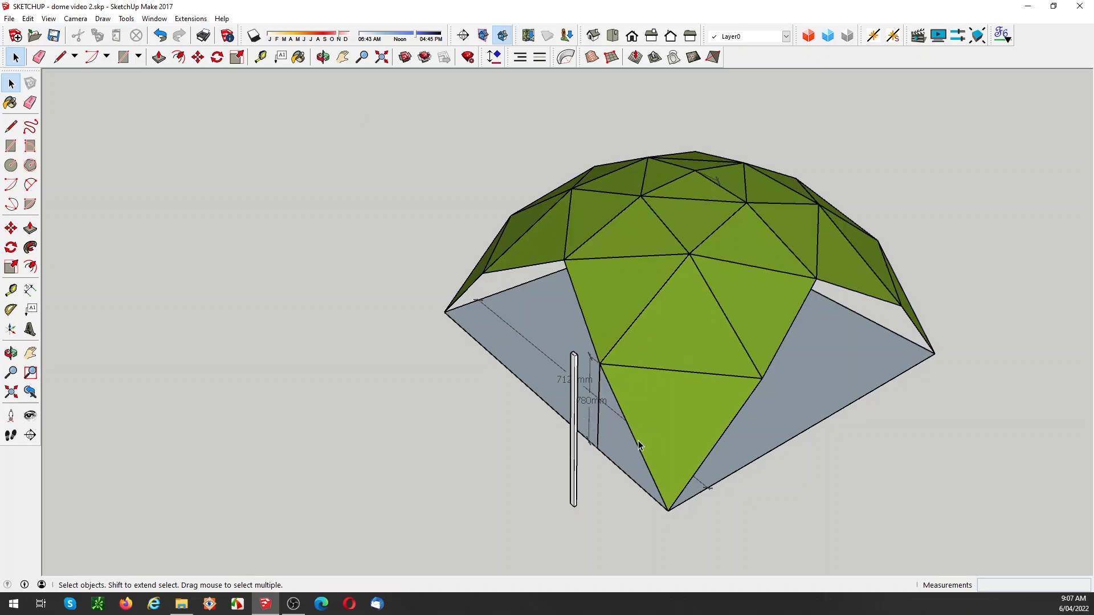
pyautogui.moveTo(525, 390); pyautogui.dragTo(629, 376, button='middle')
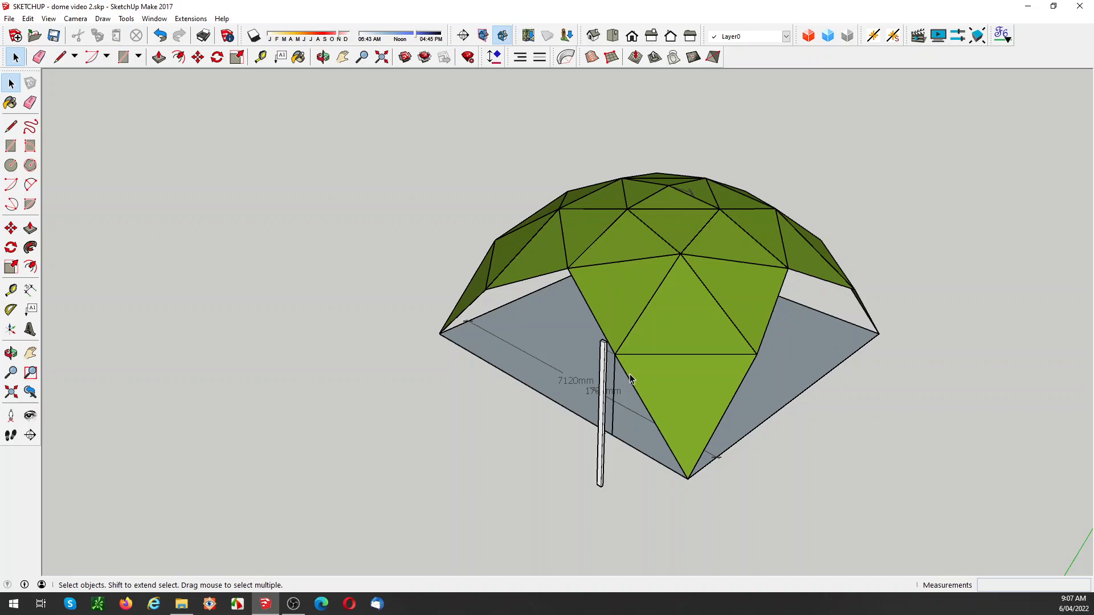
# Step: Draw a line along the lowest front triangle's edge from its upper vertex at the side opening to the base corner
pyautogui.press('l')
pyautogui.click(615, 354)
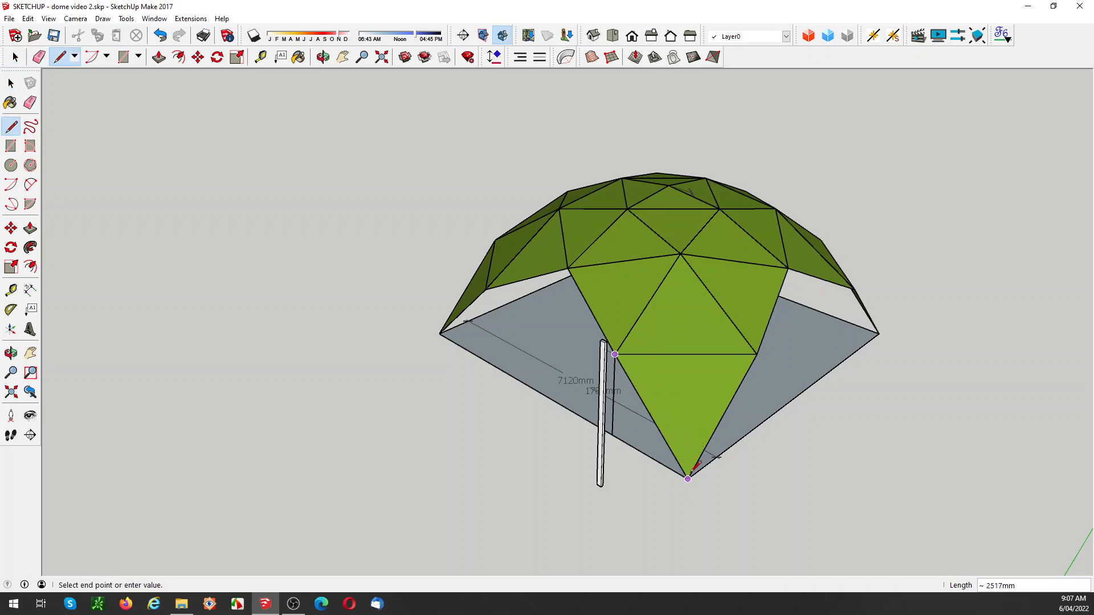
pyautogui.click(687, 479)
pyautogui.press('space')
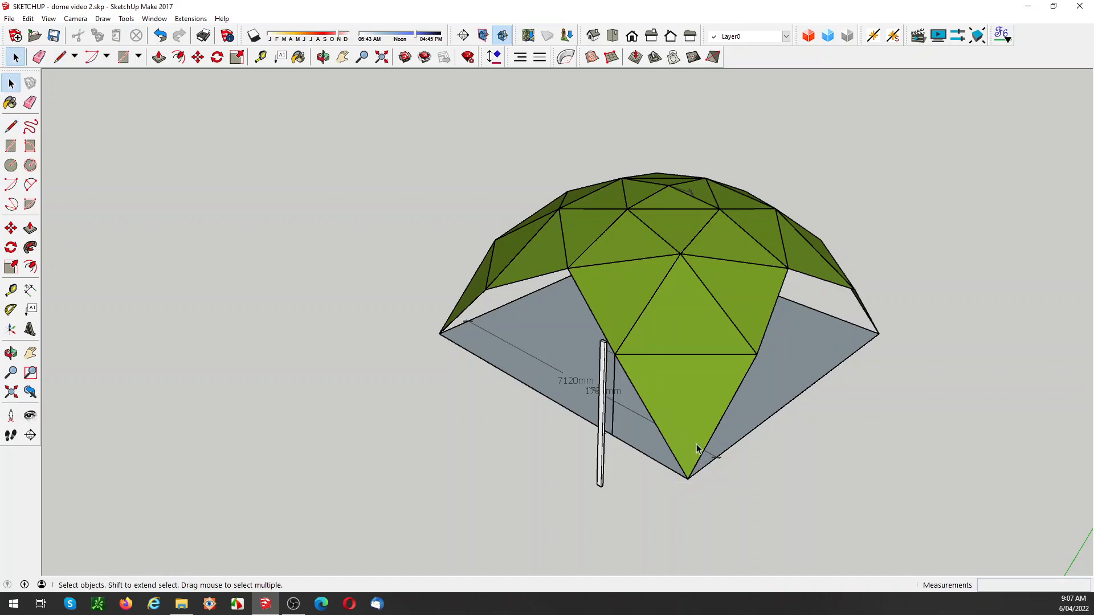
# Step: Examine the dome's front corner triangles, the adjacent side opening and the post from the corner and the side
pyautogui.moveTo(700, 449); pyautogui.dragTo(680, 398, button='middle')
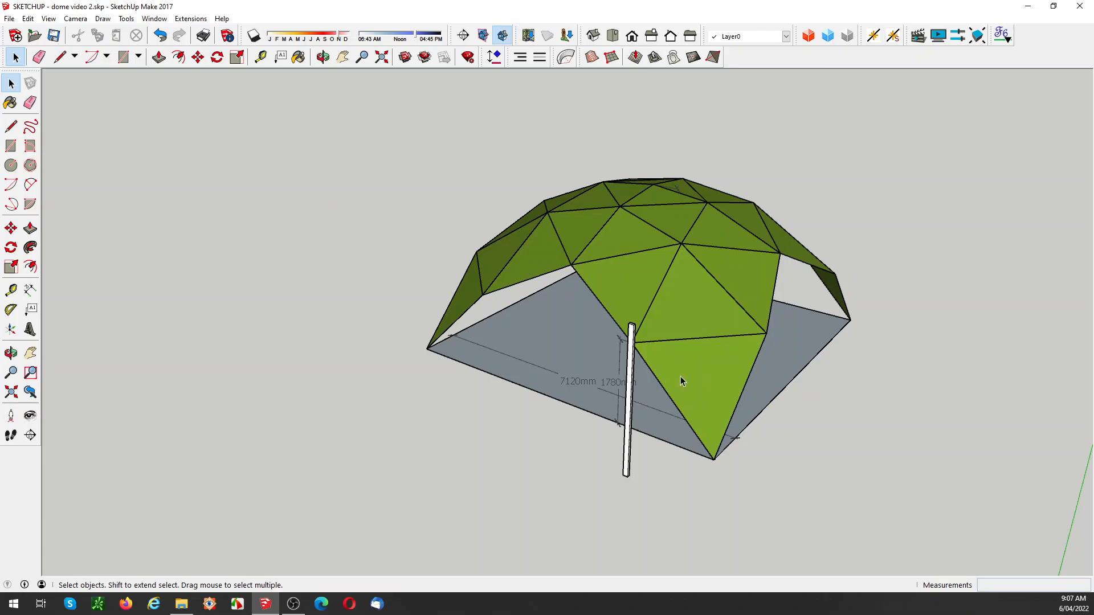
pyautogui.moveTo(748, 370); pyautogui.dragTo(641, 377, button='middle')
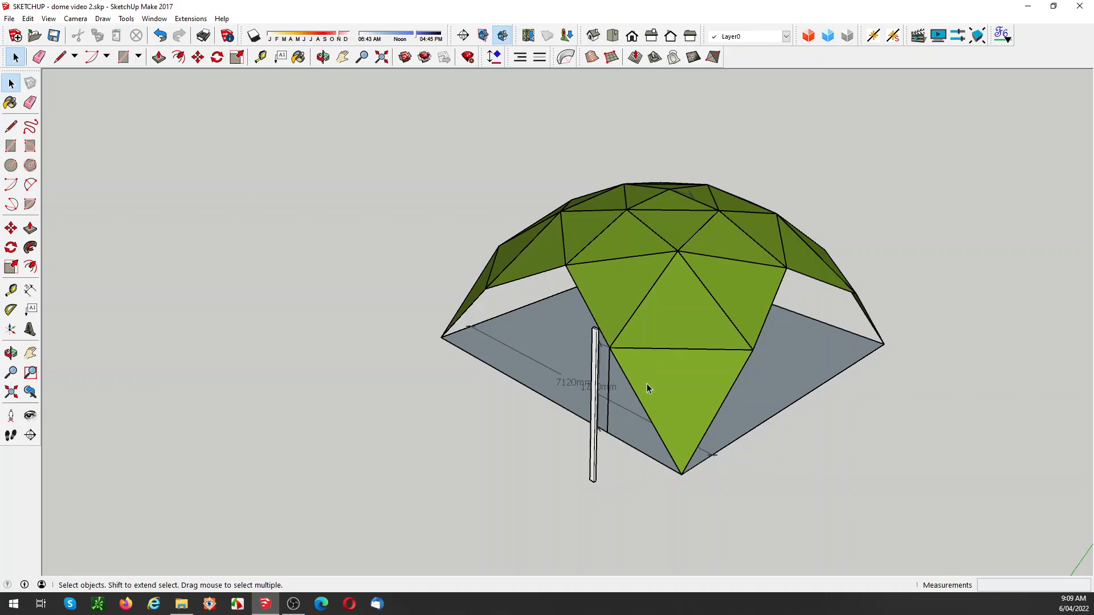
pyautogui.moveTo(634, 374); pyautogui.dragTo(727, 391, button='middle')
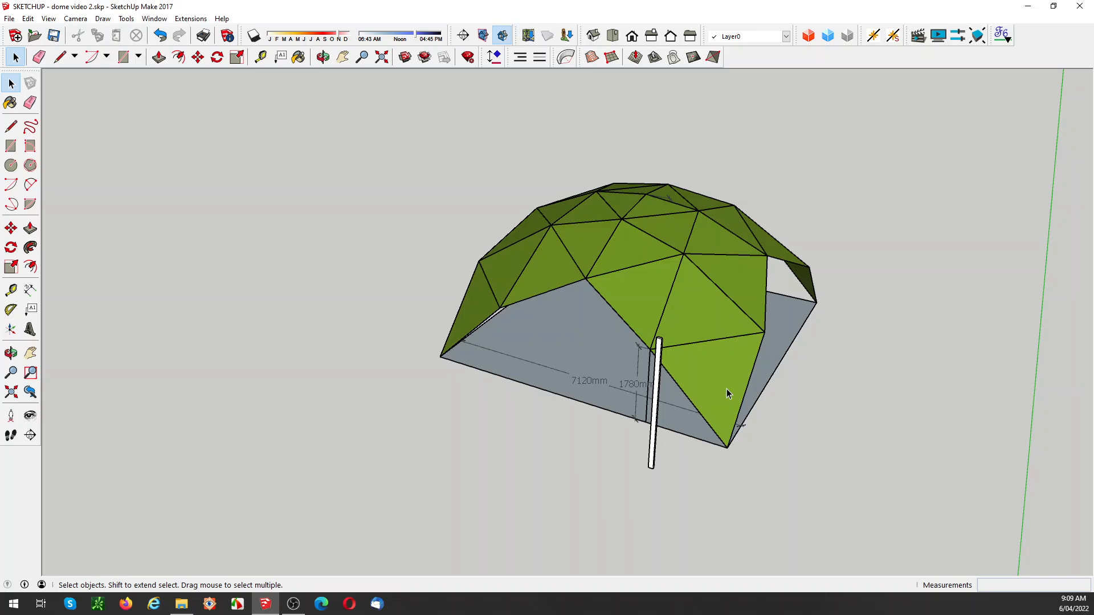
pyautogui.press('o')
pyautogui.moveTo(725, 414); pyautogui.dragTo(742, 374)
pyautogui.press('space')
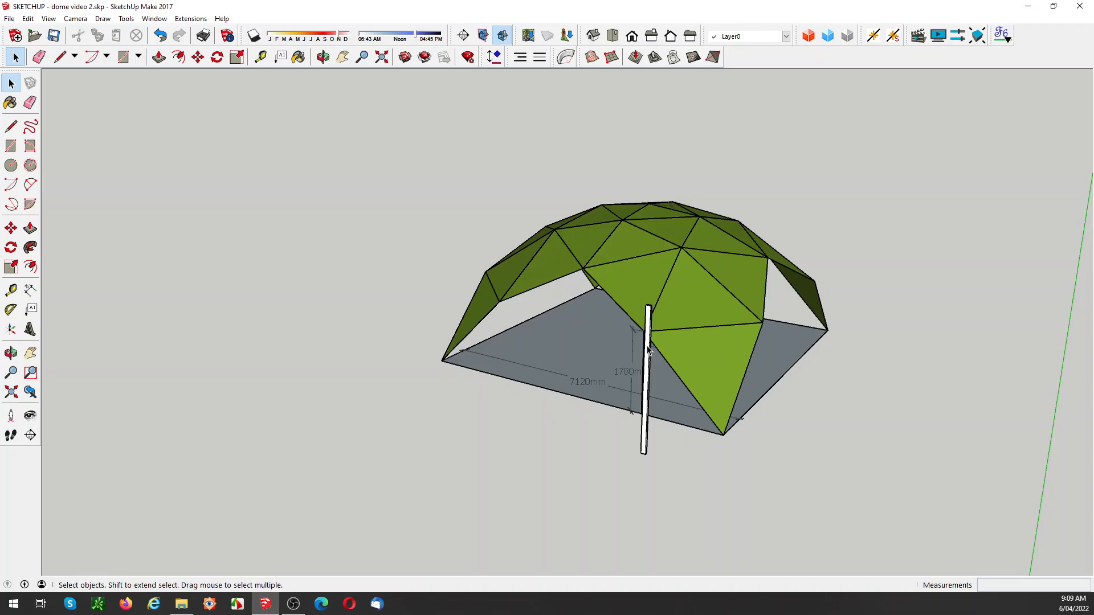